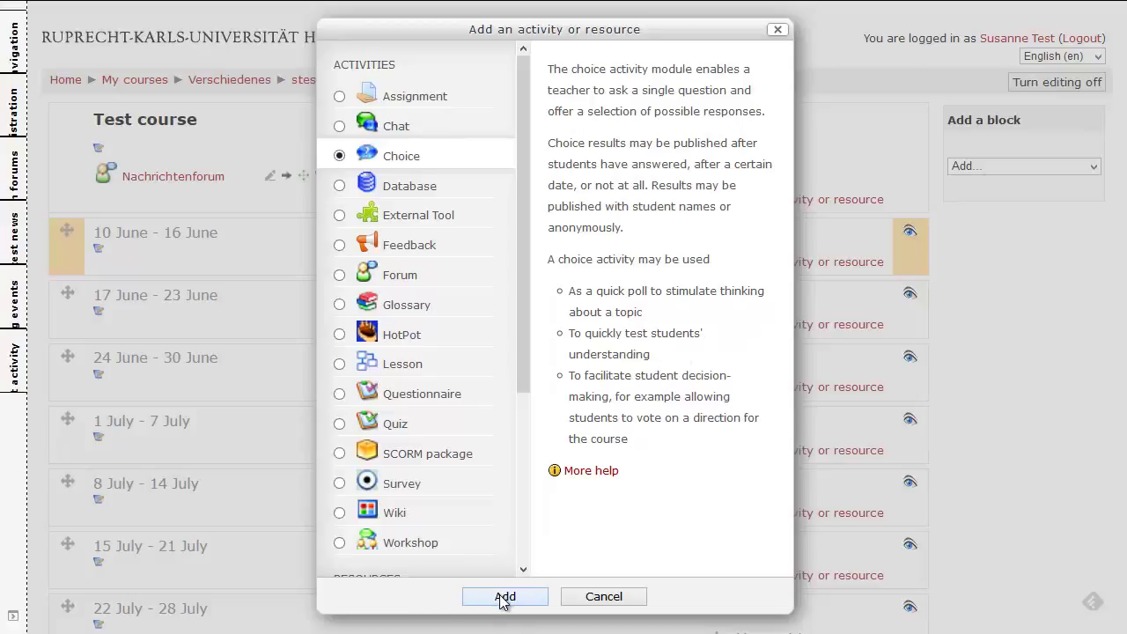
Add a Choice activity to the 10 June - 16 June section and name it "Which group do you want to belong to?".
{"action": "left_click", "coordinate": [504, 599]}
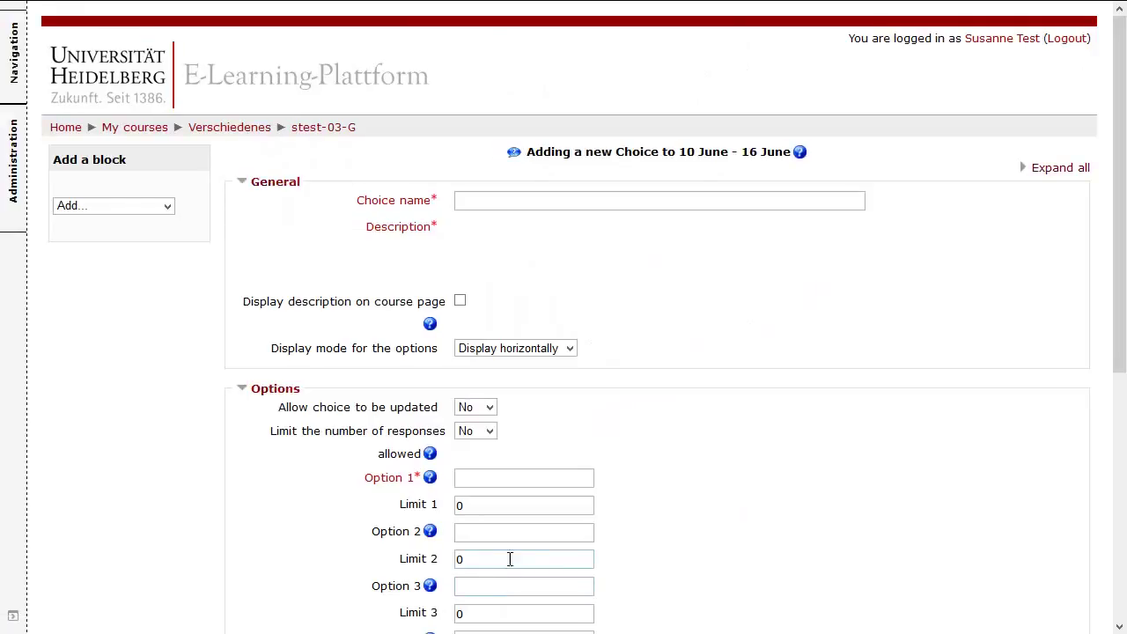
{"action": "left_click", "coordinate": [475, 199]}
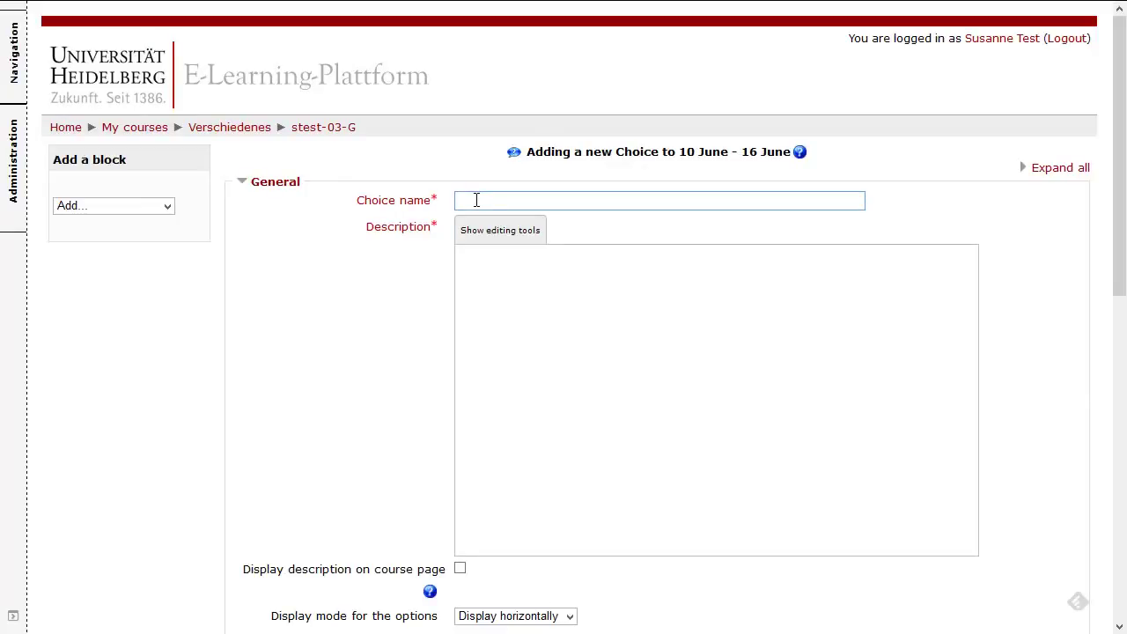
{"action": "type", "text": "Which group do you wn"}
{"action": "key", "text": "BackSpace"}
{"action": "type", "text": "ant"}
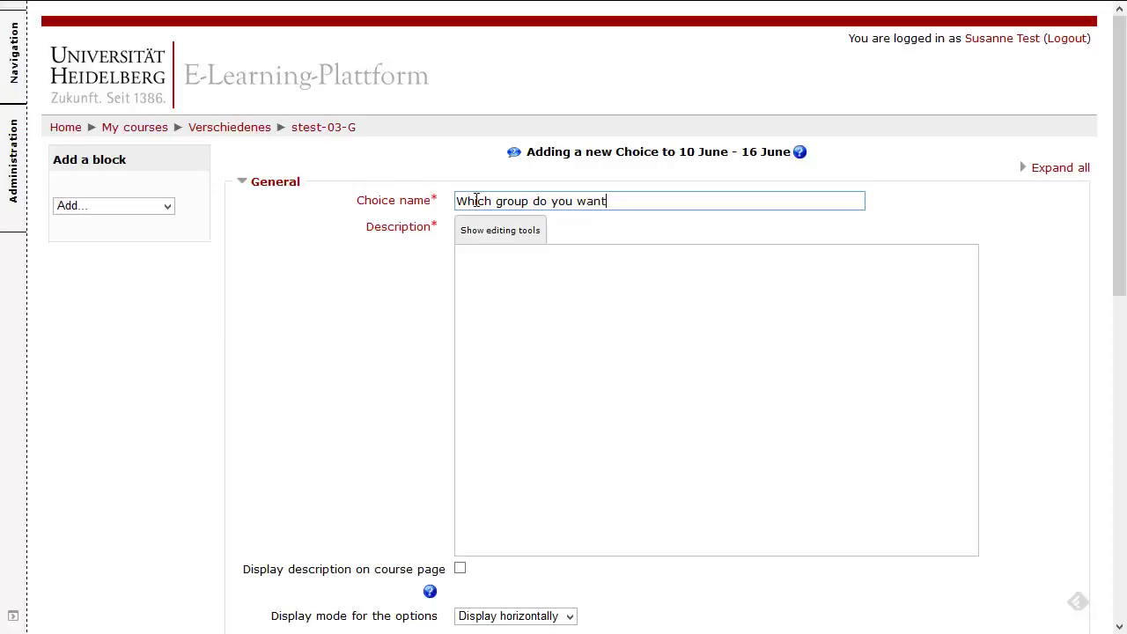
{"action": "type", "text": " to belong to?"}
Show the editing tools for the description and enter the text "Please choose a group.".
{"action": "left_click", "coordinate": [483, 278]}
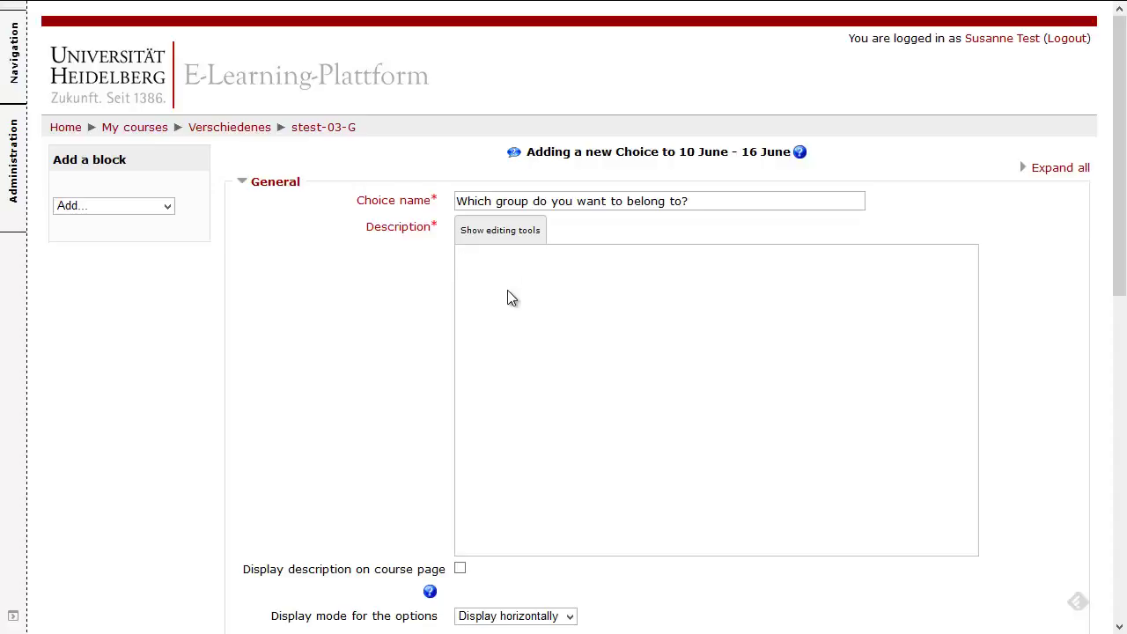
{"action": "left_click", "coordinate": [498, 236]}
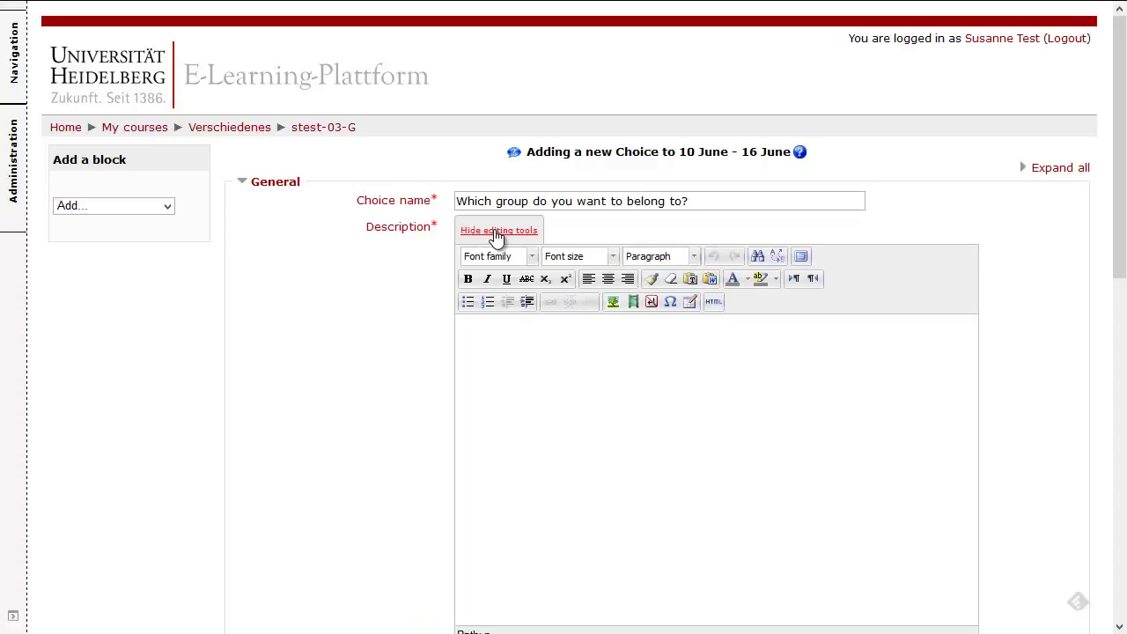
{"action": "left_click", "coordinate": [491, 352]}
{"action": "type", "text": "Please choose a group."}
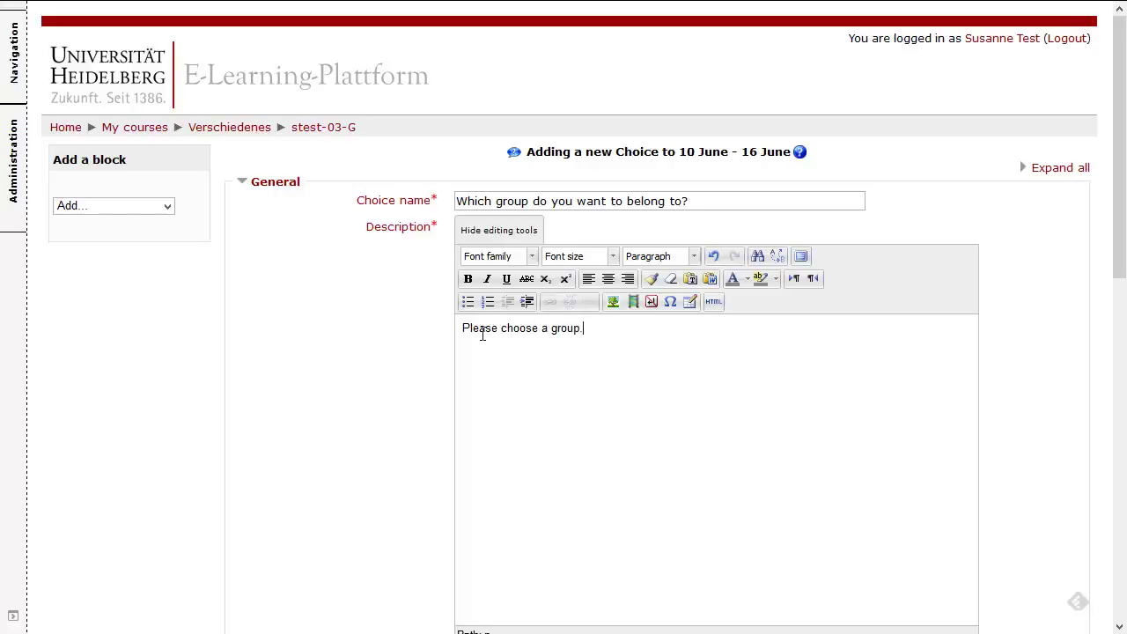
Insert an empty line above the description sentence and make the sentence bold.
{"action": "left_click", "coordinate": [463, 327]}
{"action": "key", "text": "Return"}
{"action": "left_click_drag", "start_coordinate": [586, 356], "coordinate": [431, 364]}
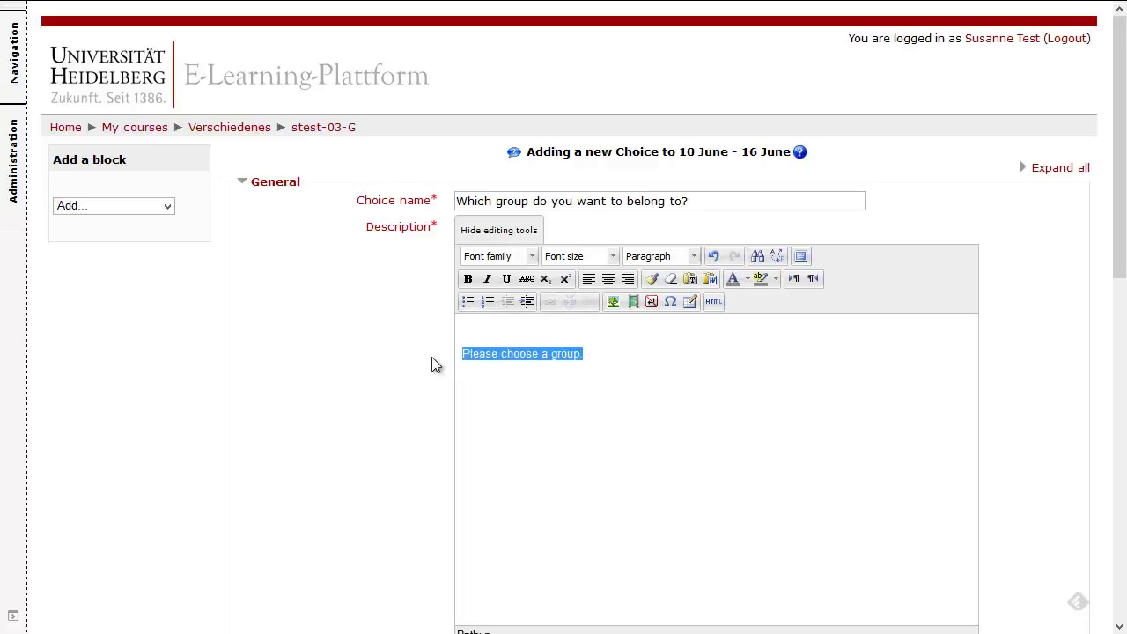
{"action": "left_click", "coordinate": [467, 278]}
Insert phare-saint-mathieu.jpg from the private files on the empty line above the description sentence, with the image description "picture".
{"action": "left_click", "coordinate": [483, 326]}
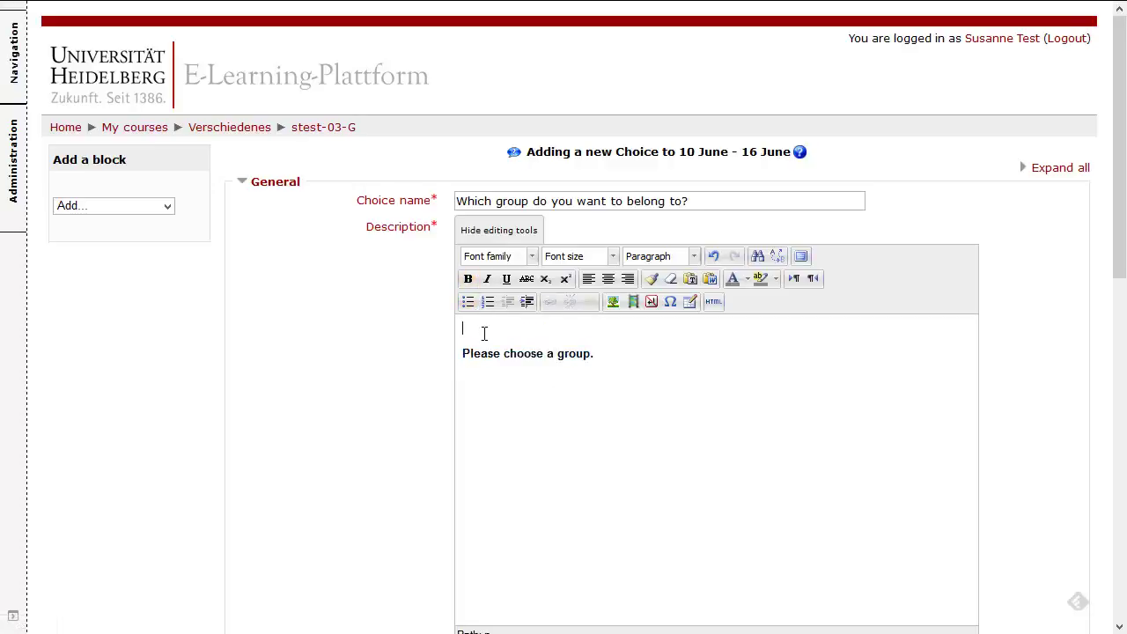
{"action": "left_click", "coordinate": [613, 301]}
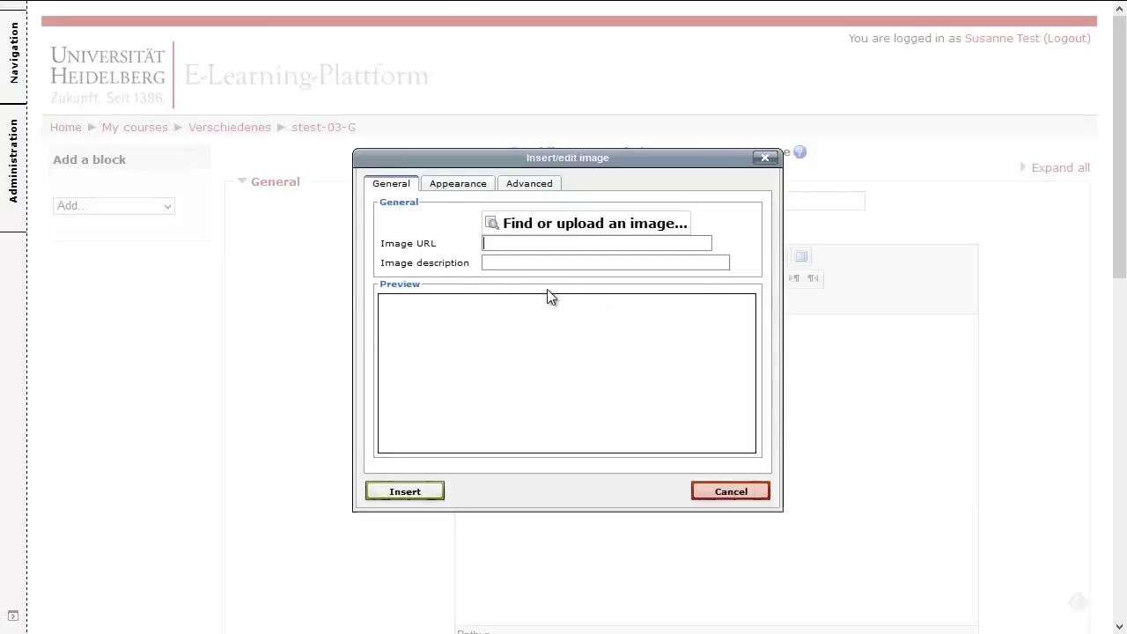
{"action": "left_click", "coordinate": [558, 228]}
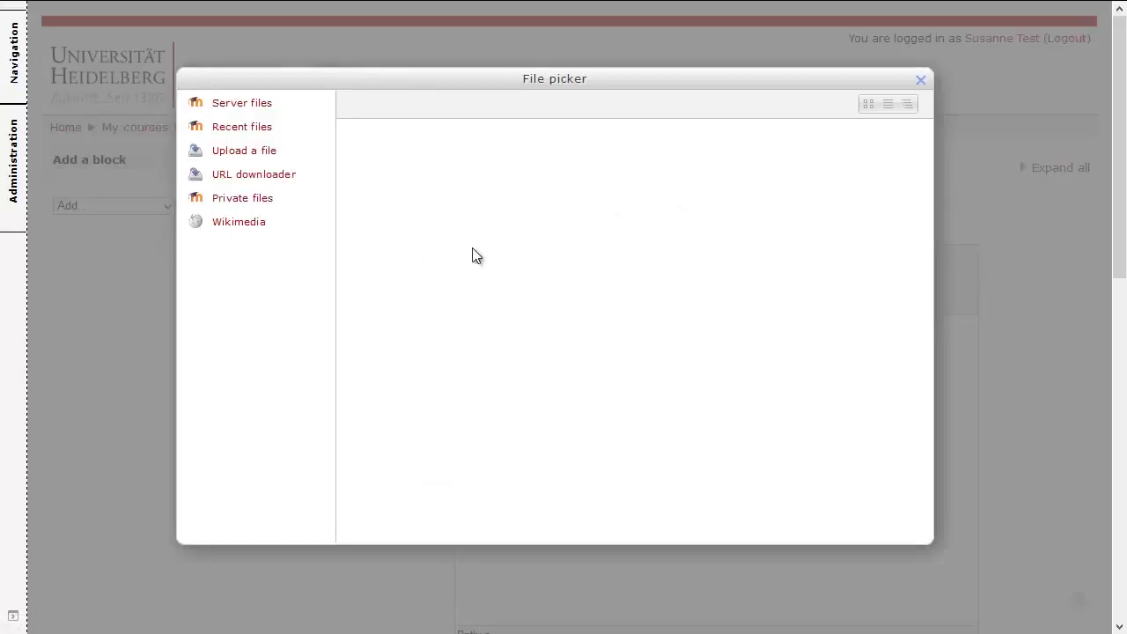
{"action": "left_click", "coordinate": [261, 200]}
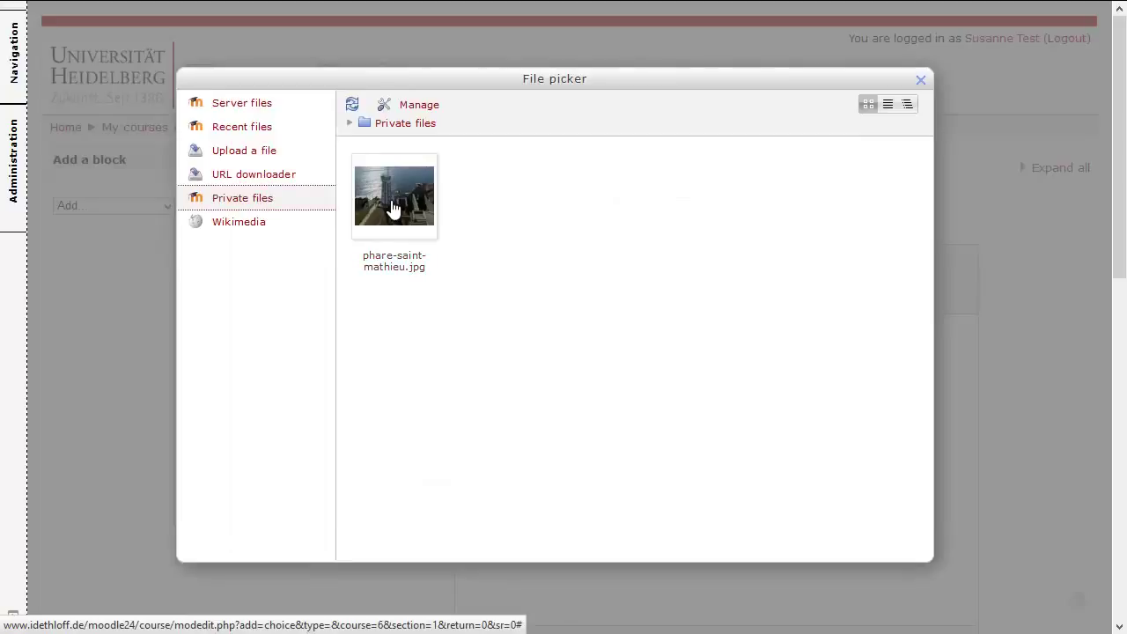
{"action": "left_click", "coordinate": [392, 209]}
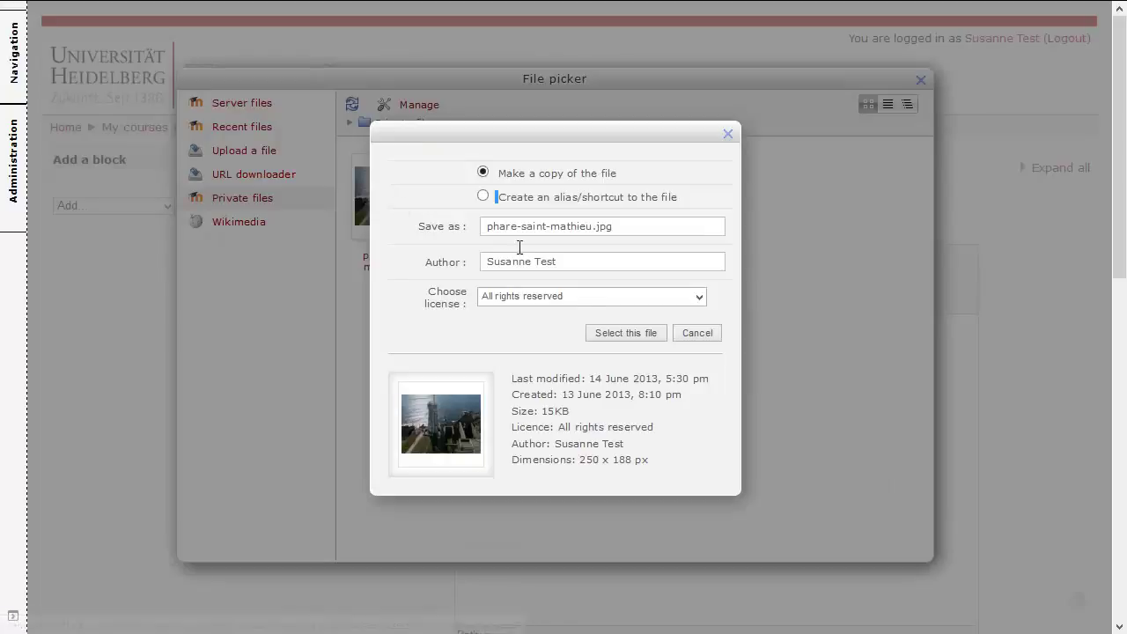
{"action": "left_click", "coordinate": [614, 333]}
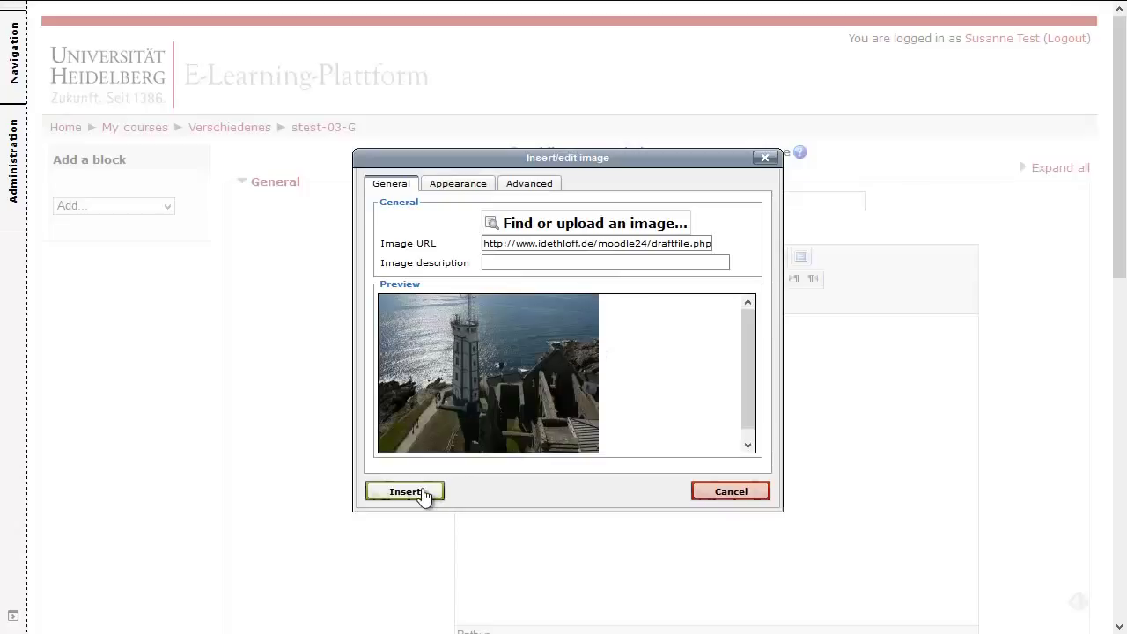
{"action": "left_click", "coordinate": [499, 263]}
{"action": "type", "text": "picture"}
{"action": "left_click", "coordinate": [445, 492]}
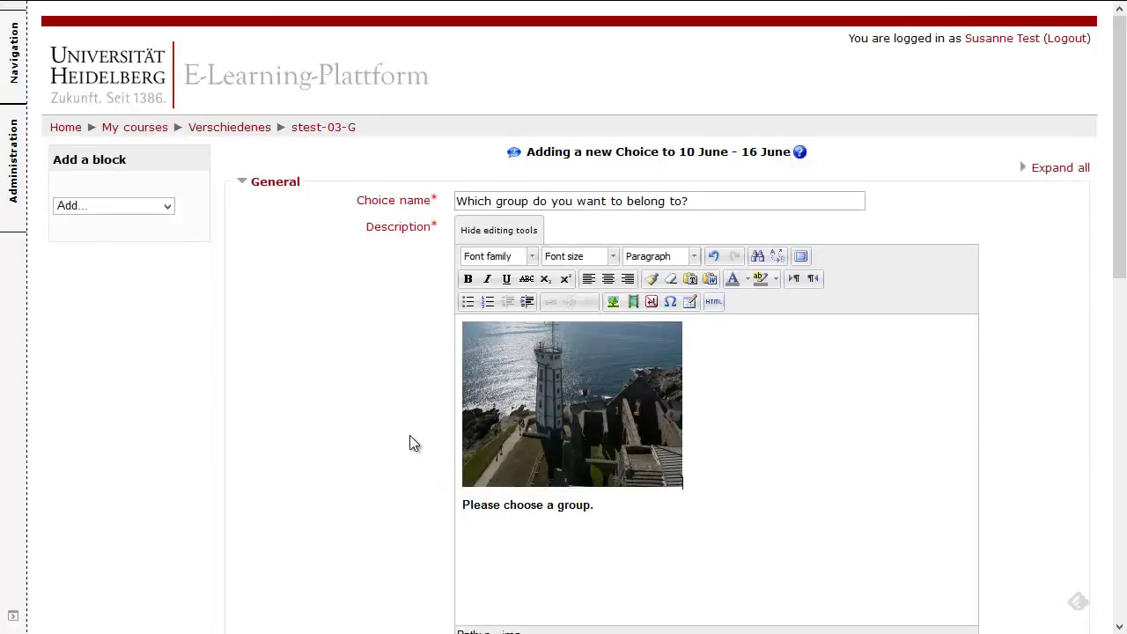
Allow the choice to be updated and enable the limit on the number of responses.
{"action": "scroll", "coordinate": [410, 443], "scroll_direction": "down", "scroll_amount": 3}
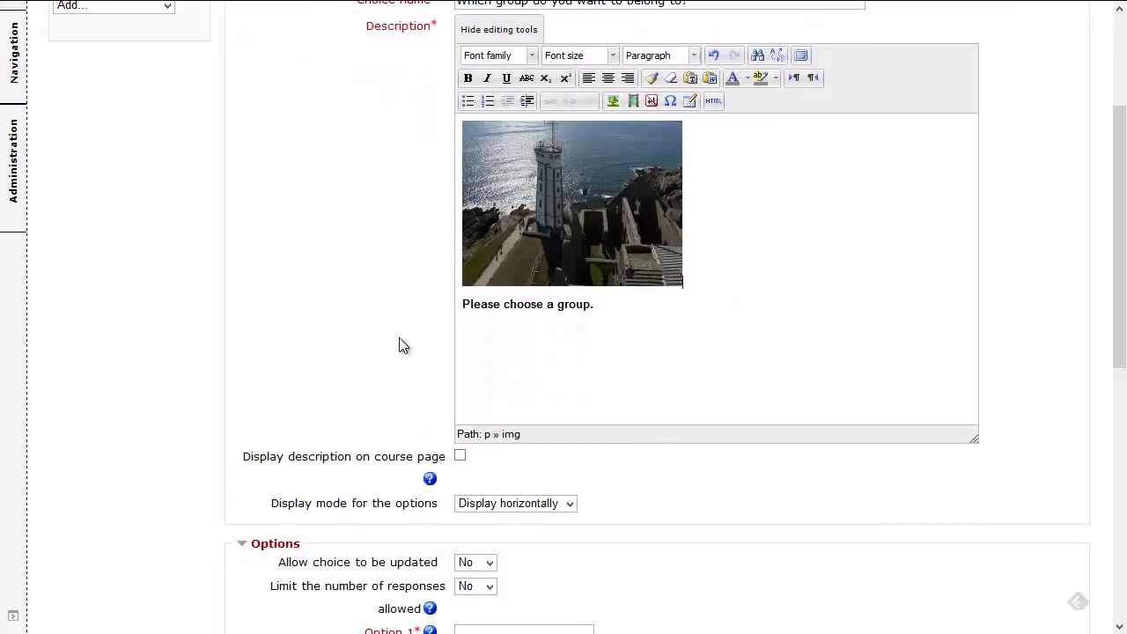
{"action": "scroll", "coordinate": [399, 343], "scroll_direction": "down", "scroll_amount": 3}
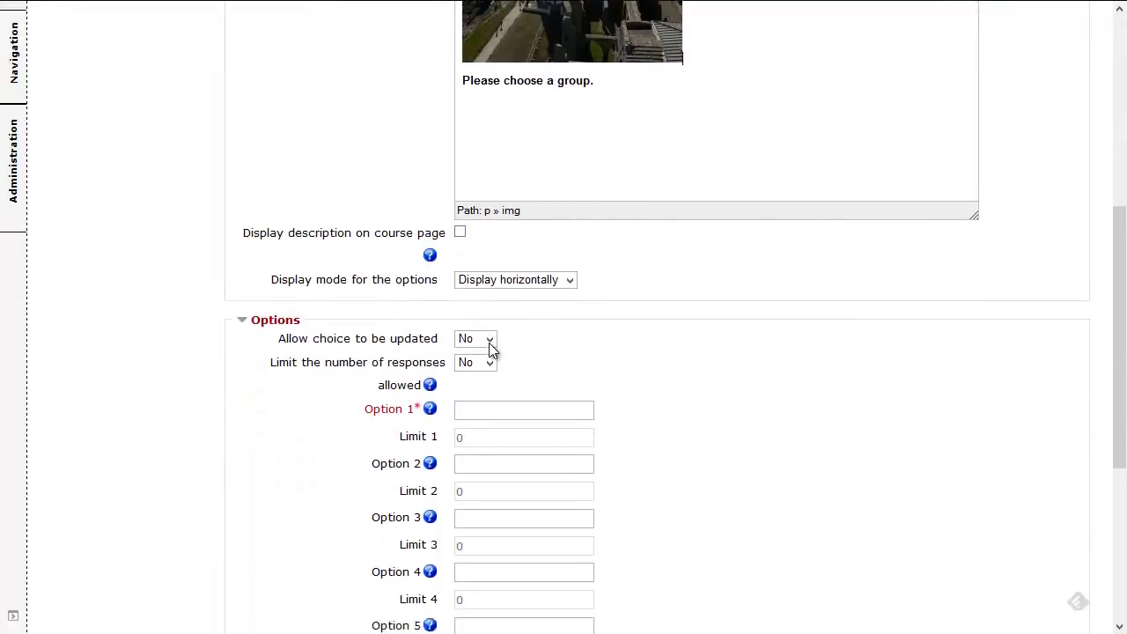
{"action": "scroll", "coordinate": [489, 347], "scroll_direction": "down", "scroll_amount": 1}
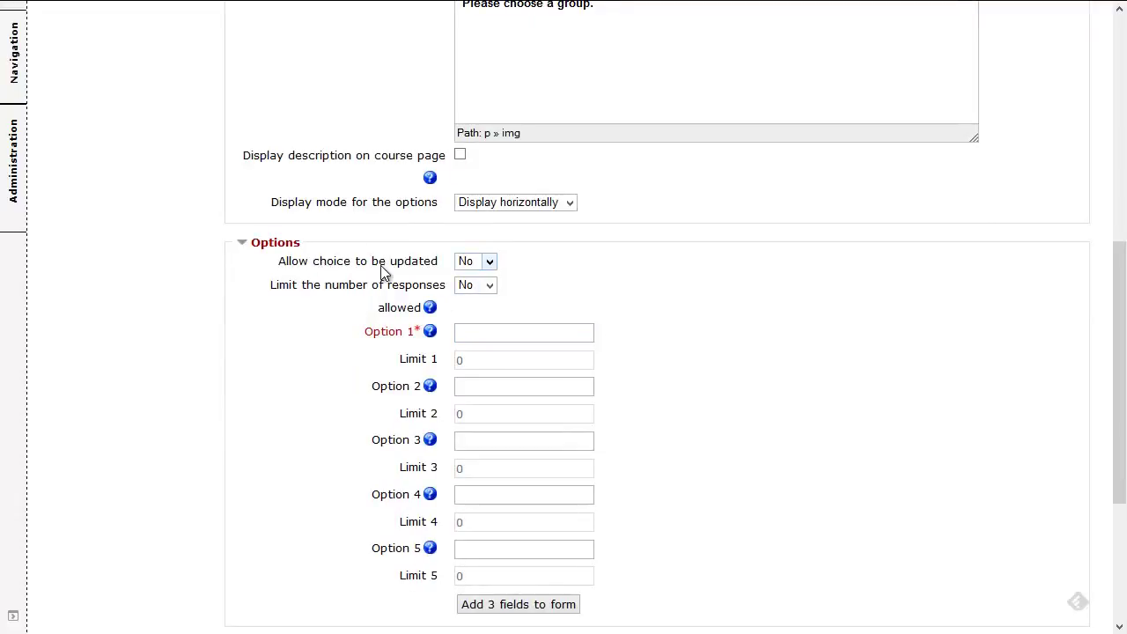
{"action": "left_click", "coordinate": [490, 261]}
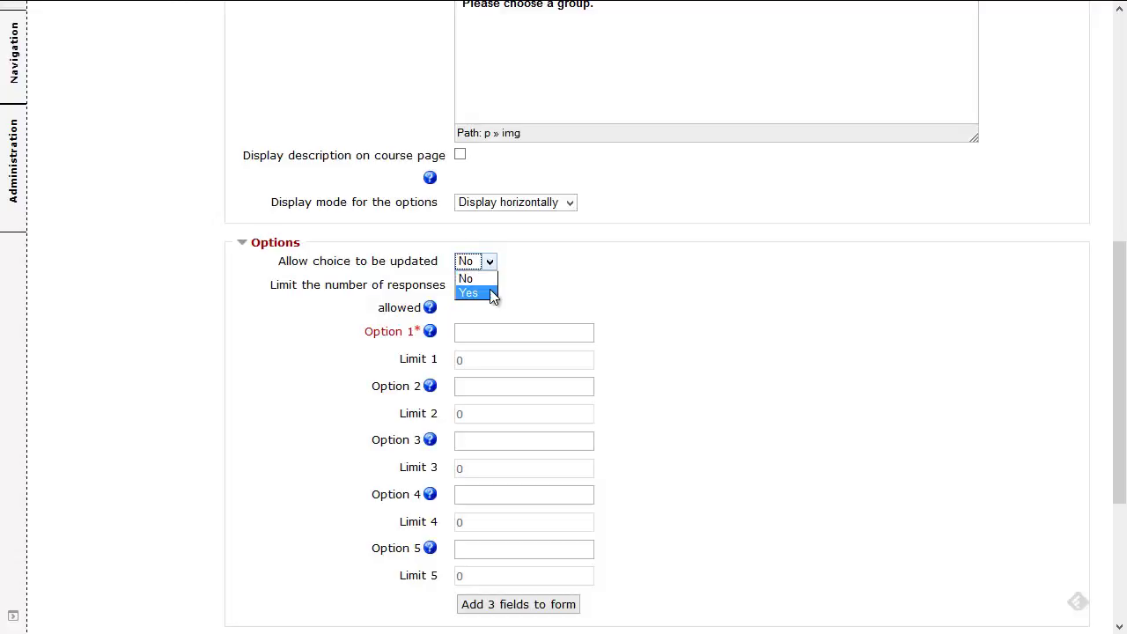
{"action": "left_click", "coordinate": [493, 293]}
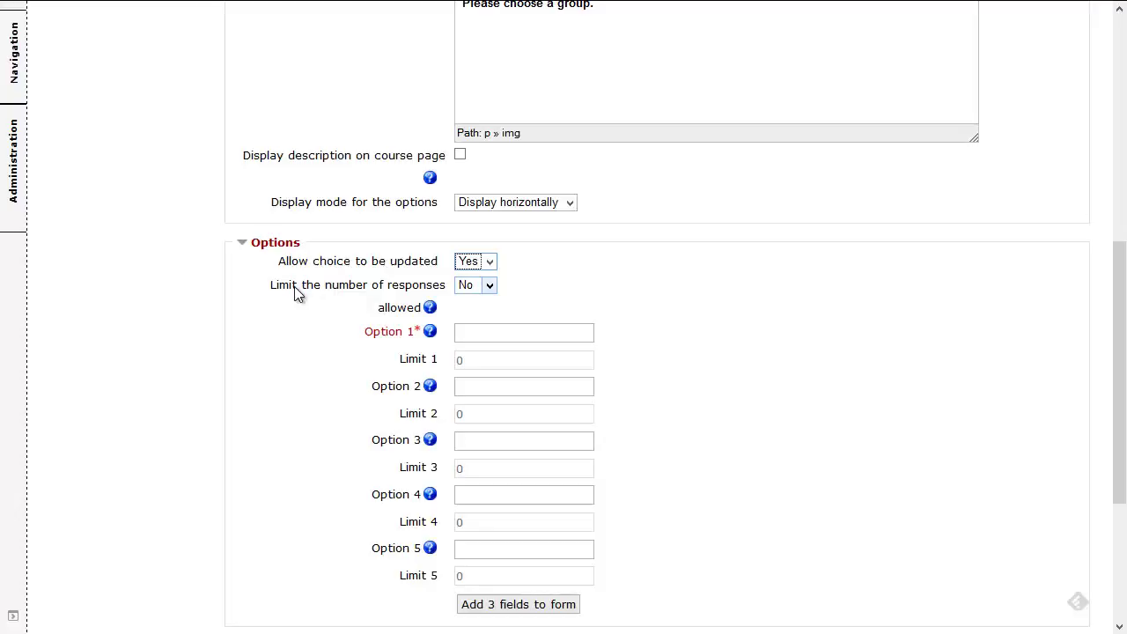
{"action": "left_click", "coordinate": [490, 291]}
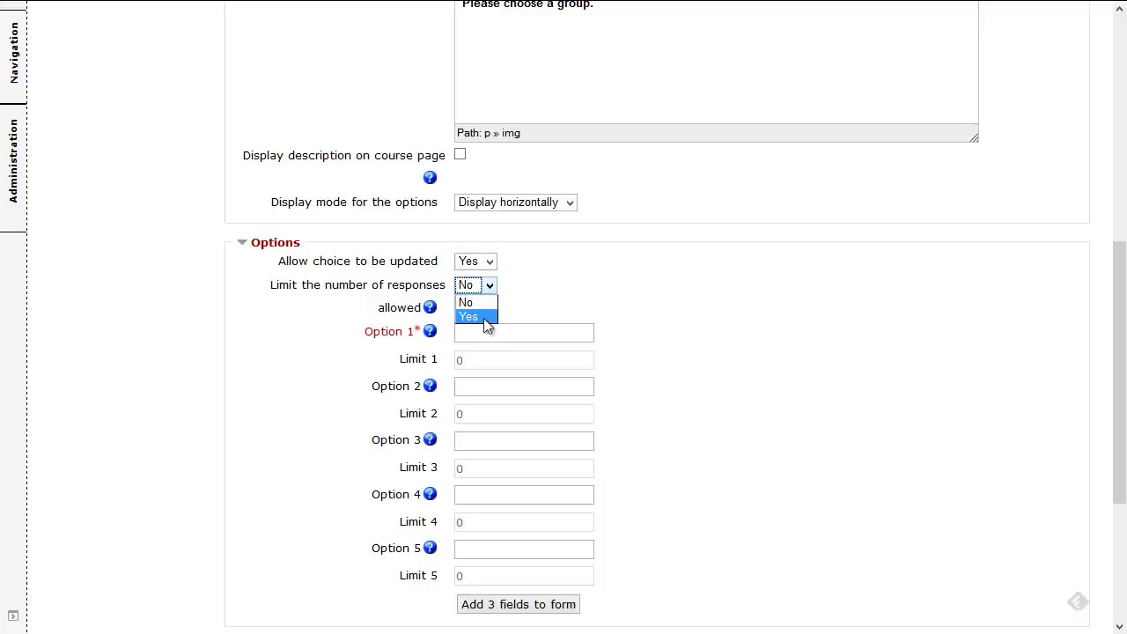
{"action": "left_click", "coordinate": [487, 319]}
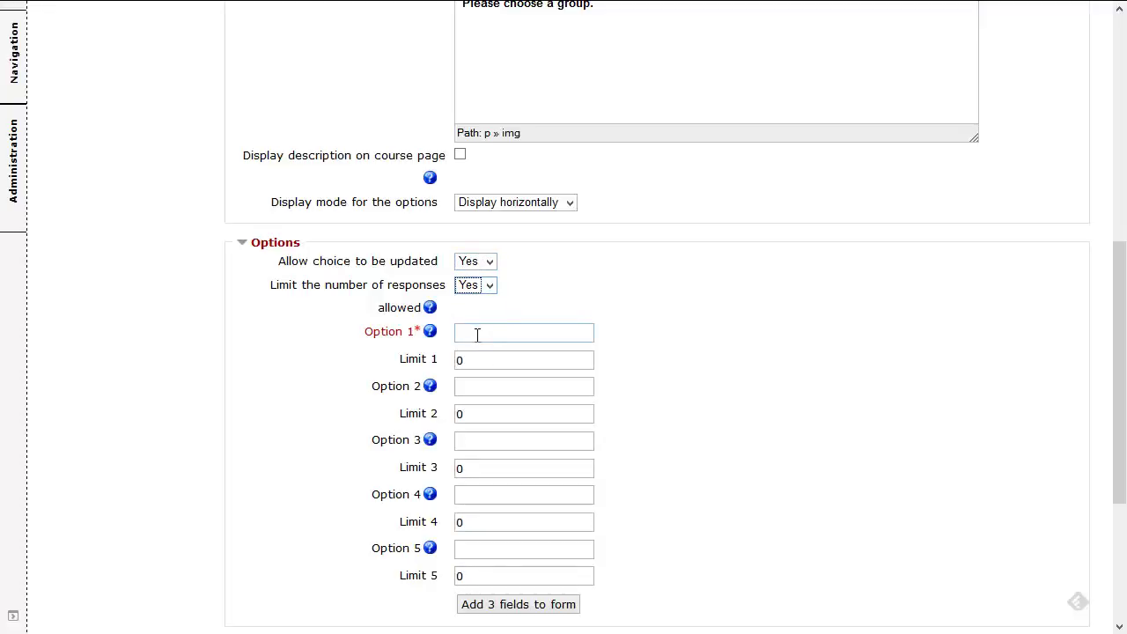
Enter "Literature in France", "History of France" and "Tourism in France" as options 1 to 3.
{"action": "left_click", "coordinate": [476, 333]}
{"action": "type", "text": "L"}
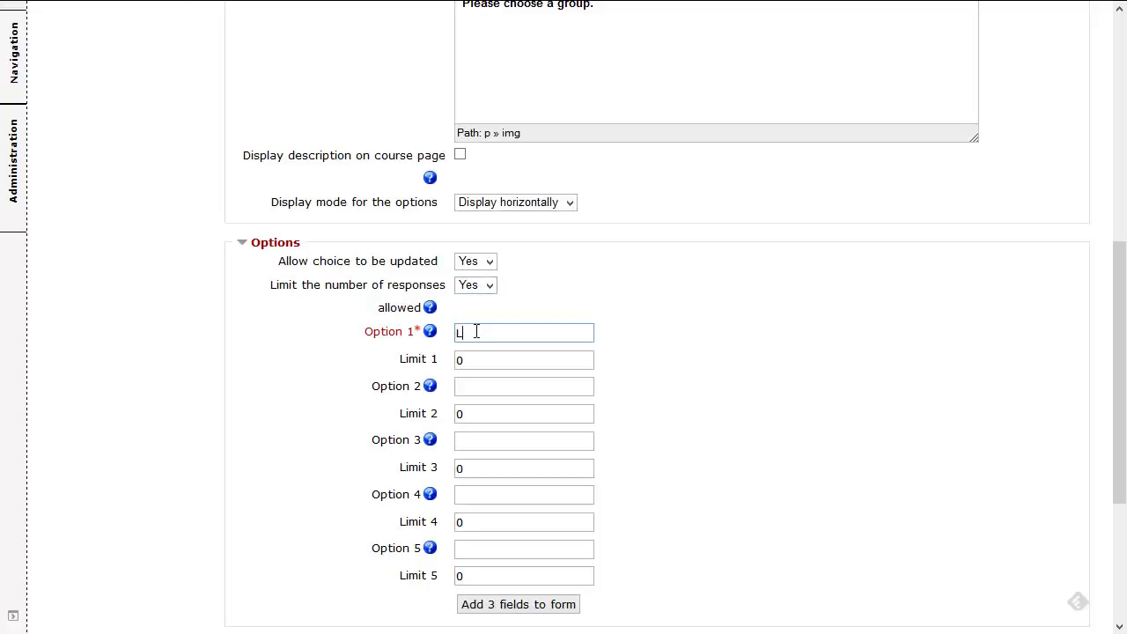
{"action": "type", "text": "iterature in Franc"}
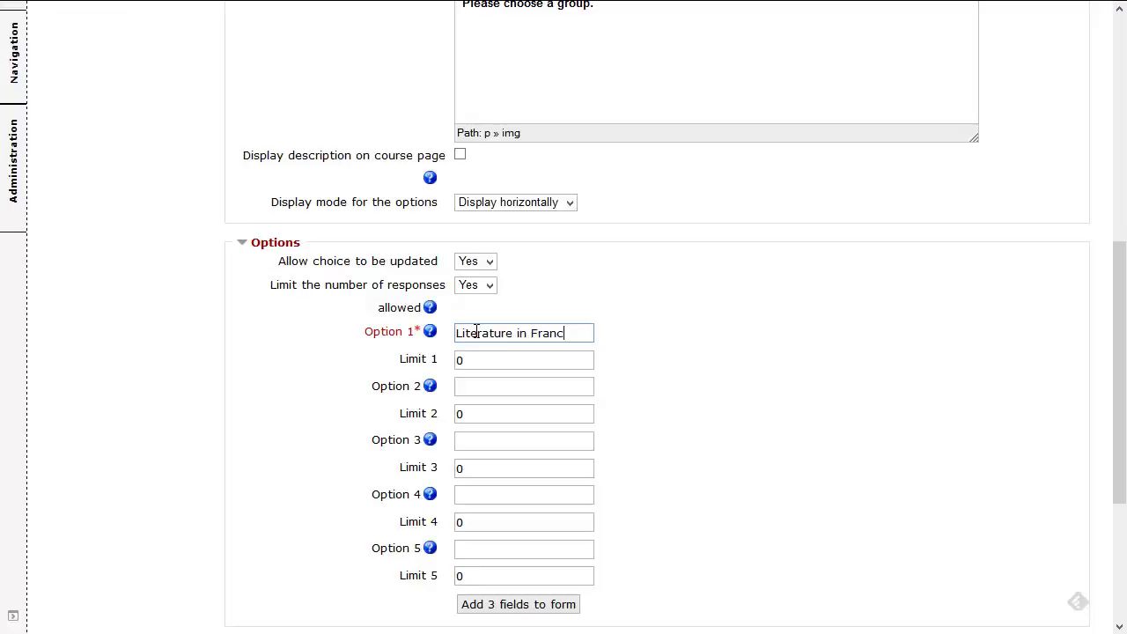
{"action": "type", "text": "e"}
{"action": "left_click", "coordinate": [490, 389]}
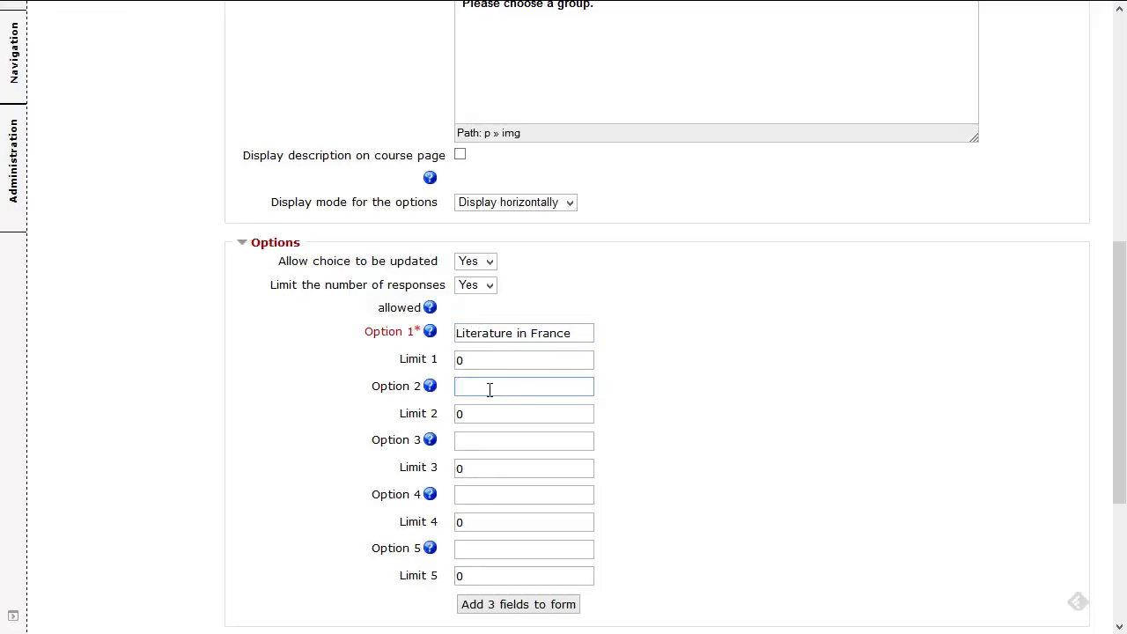
{"action": "type", "text": "History in France"}
{"action": "double_click", "coordinate": [504, 387]}
{"action": "type", "text": "of"}
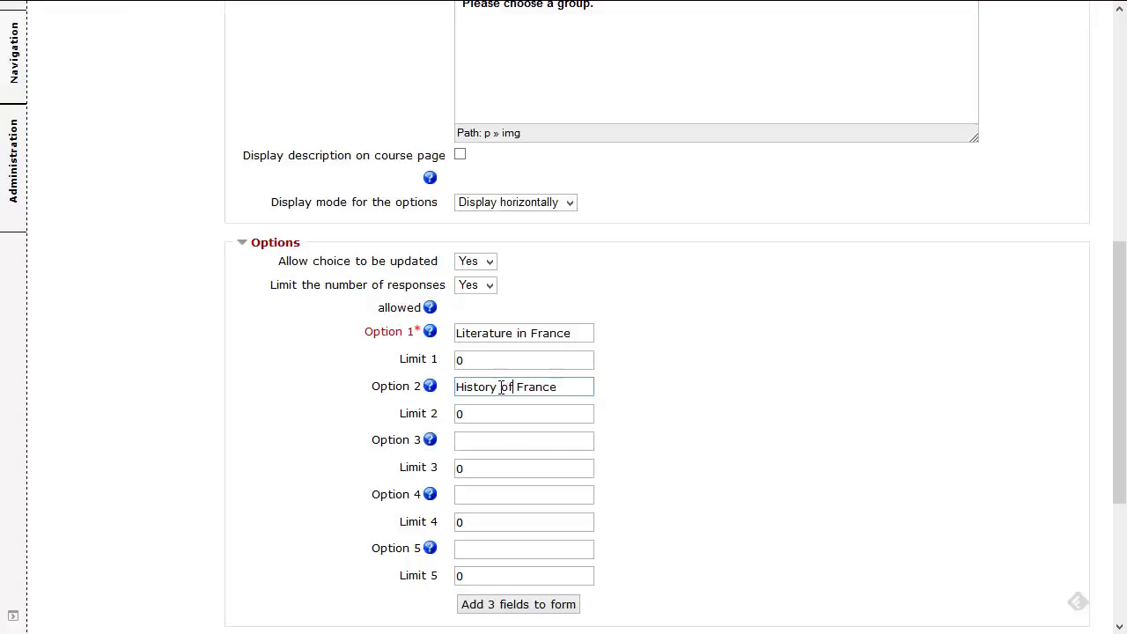
{"action": "left_click", "coordinate": [473, 441]}
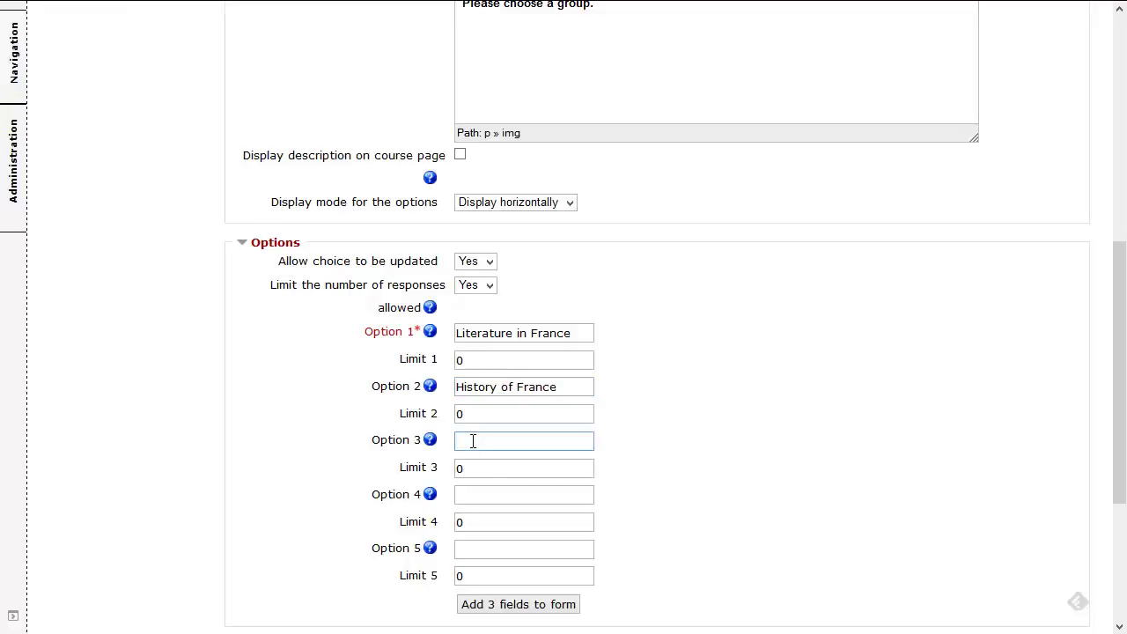
{"action": "type", "text": "Tourism in France"}
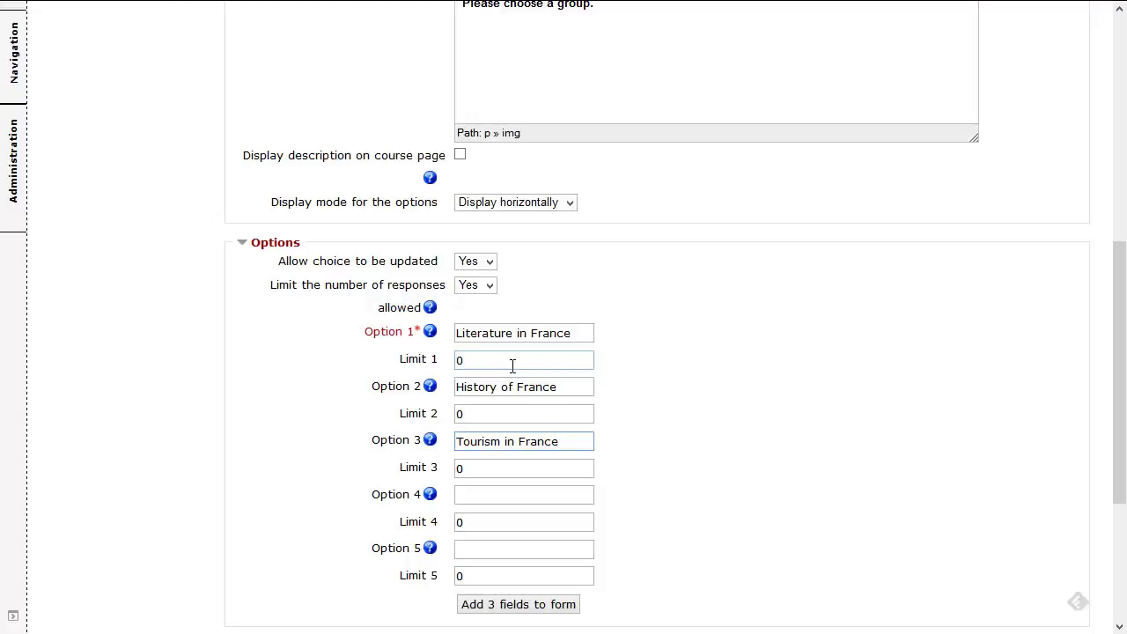
Set the response limits of options 1, 2 and 3 to 7 each.
{"action": "left_click", "coordinate": [448, 362]}
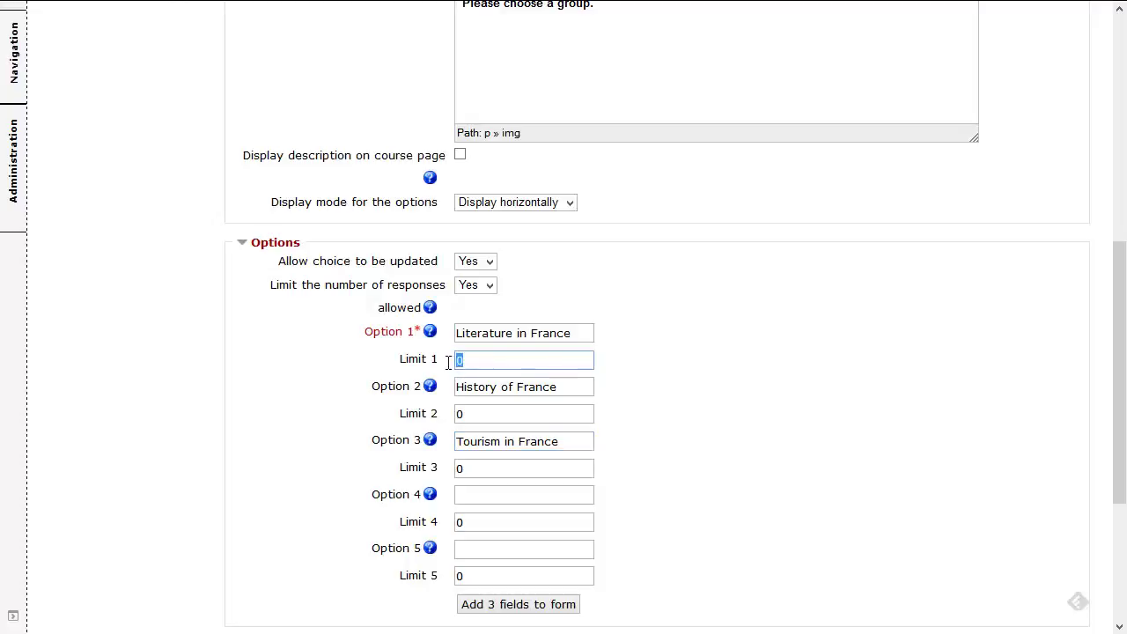
{"action": "key", "text": "BackSpace"}
{"action": "type", "text": "7"}
{"action": "key", "text": "Tab"}
{"action": "type", "text": "7"}
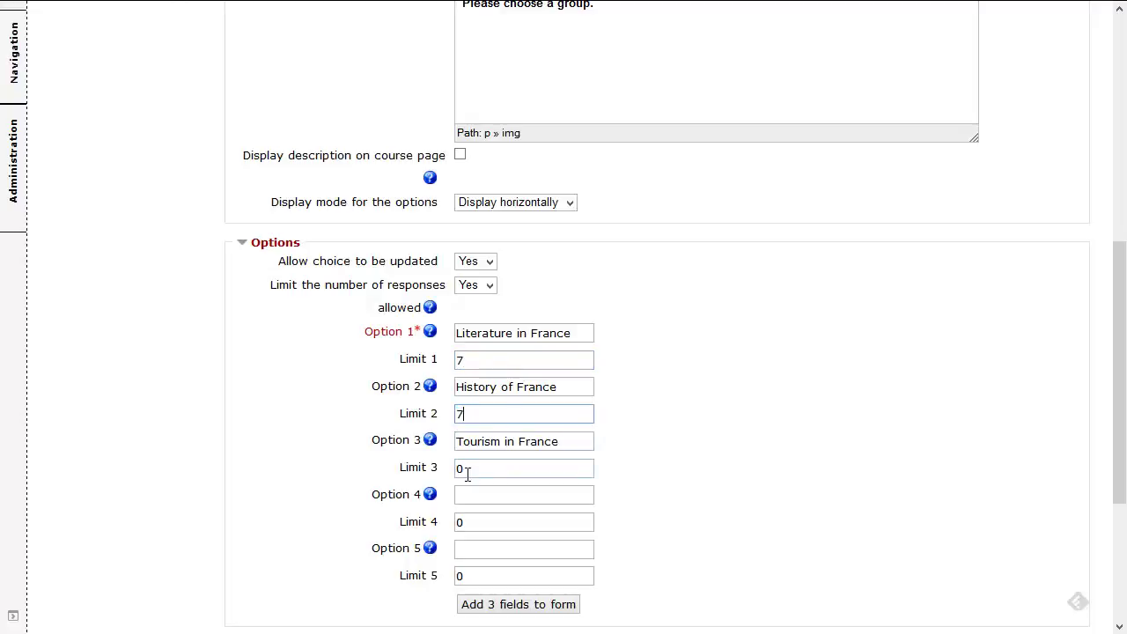
{"action": "key", "text": "Tab"}
{"action": "type", "text": "7"}
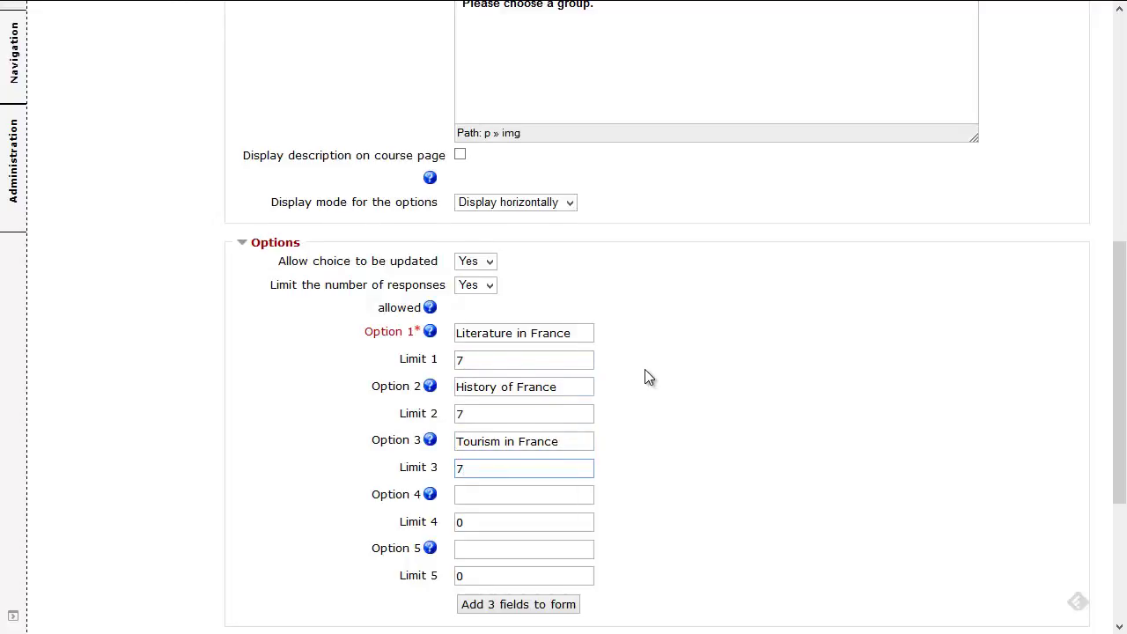
Look at the availability settings of the choice activity and collapse them again.
{"action": "scroll", "coordinate": [645, 369], "scroll_direction": "down", "scroll_amount": 3}
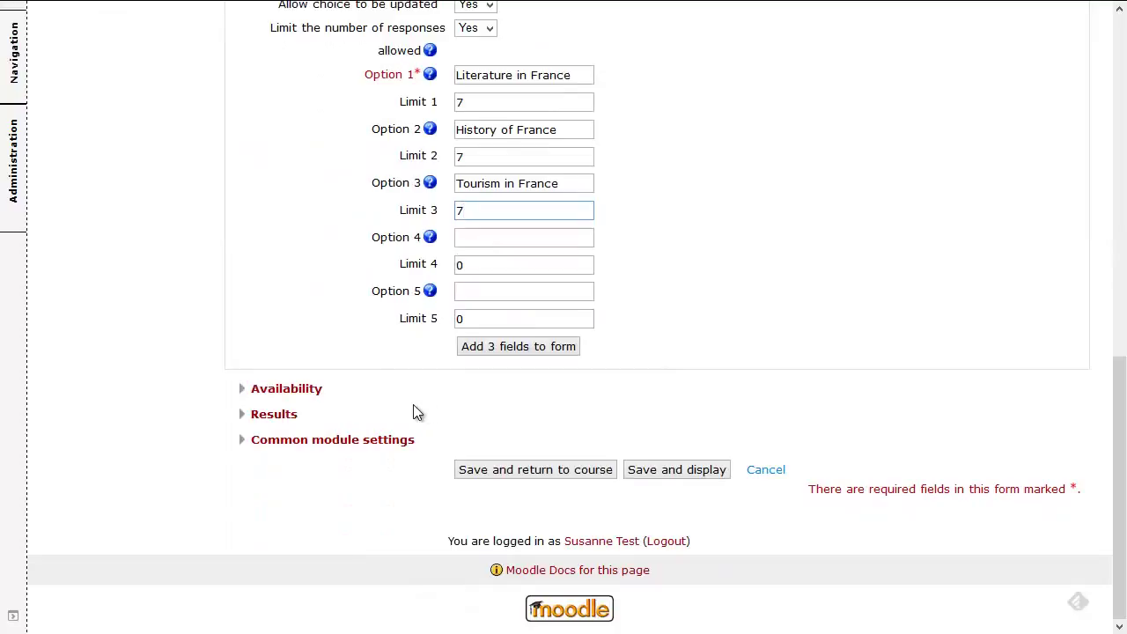
{"action": "left_click", "coordinate": [239, 392]}
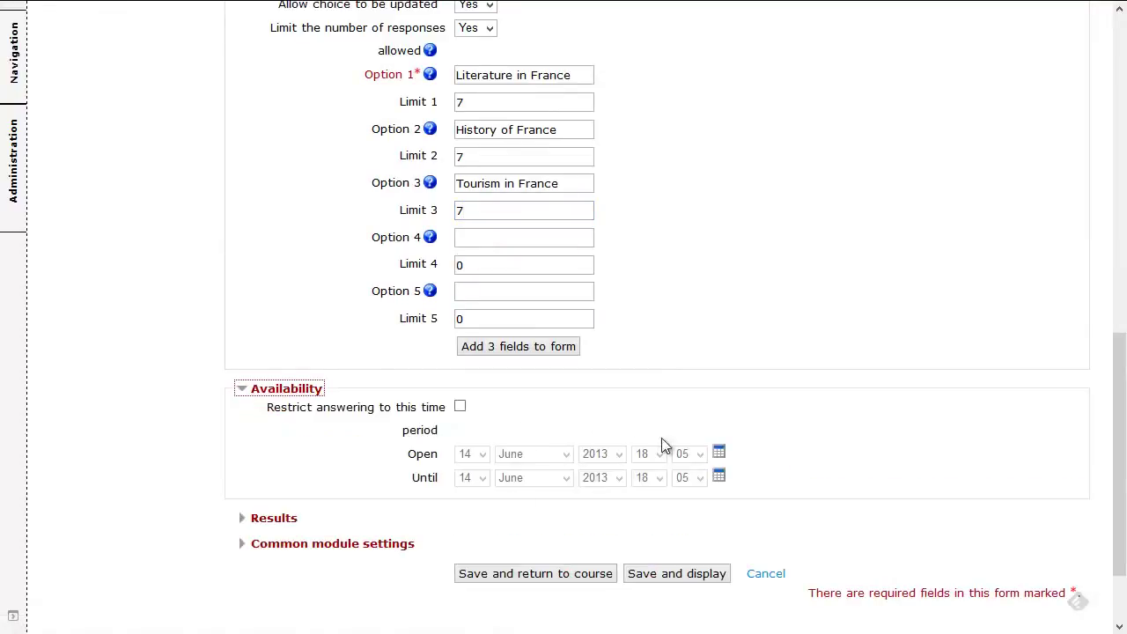
{"action": "left_click", "coordinate": [244, 393]}
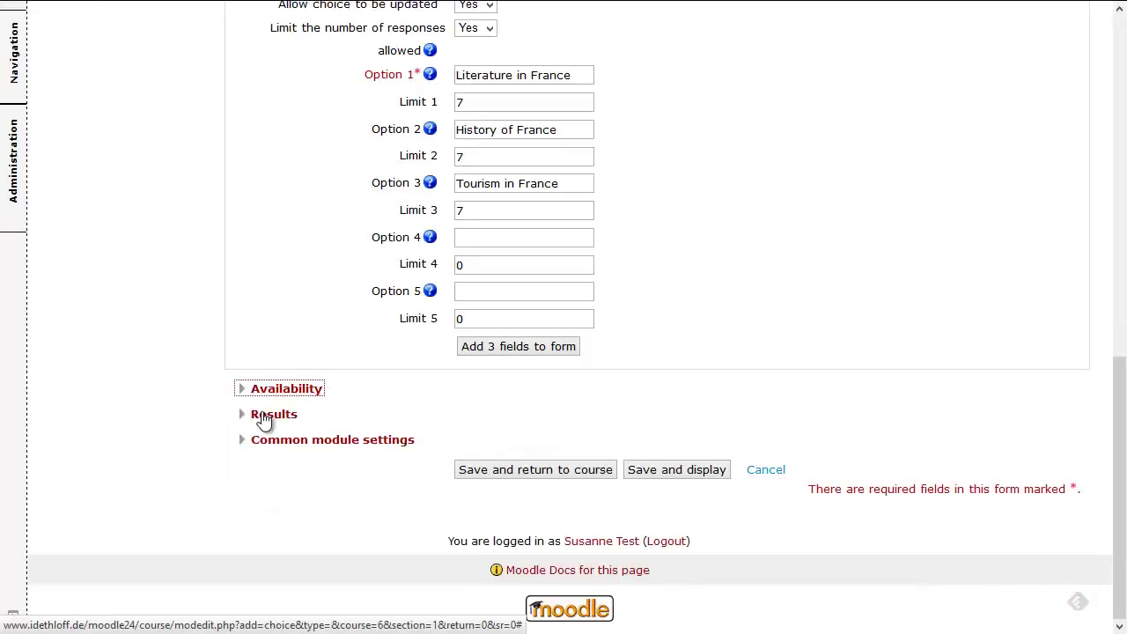
Set the choice results to always show to students with full names and choices, and save it back to the course.
{"action": "left_click", "coordinate": [245, 416]}
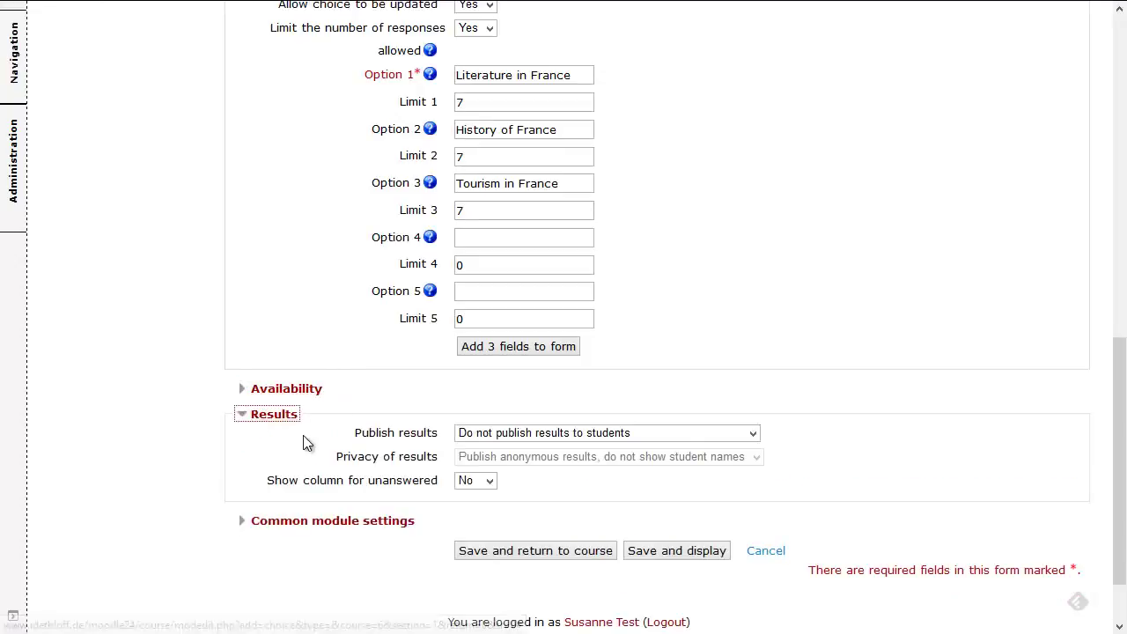
{"action": "left_click", "coordinate": [621, 440]}
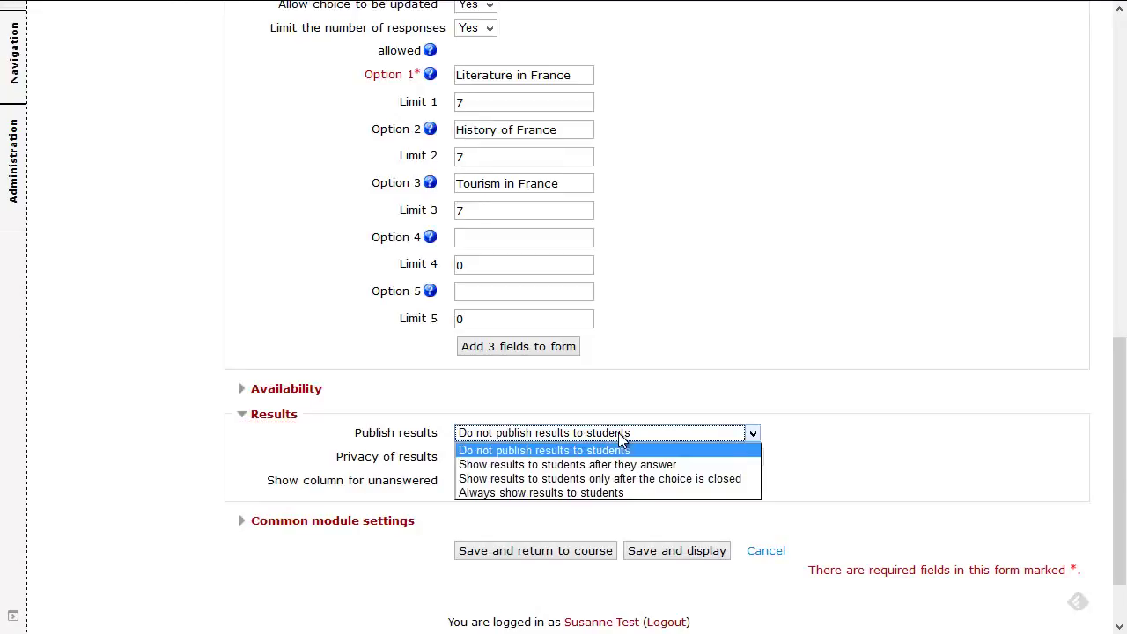
{"action": "left_click", "coordinate": [565, 493]}
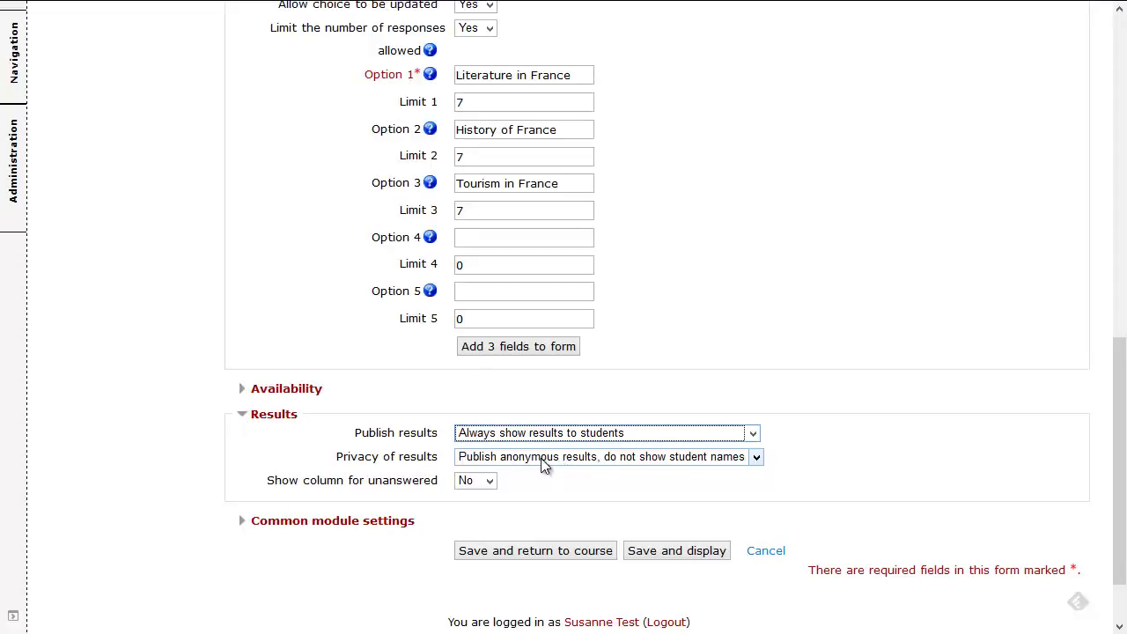
{"action": "left_click", "coordinate": [600, 461]}
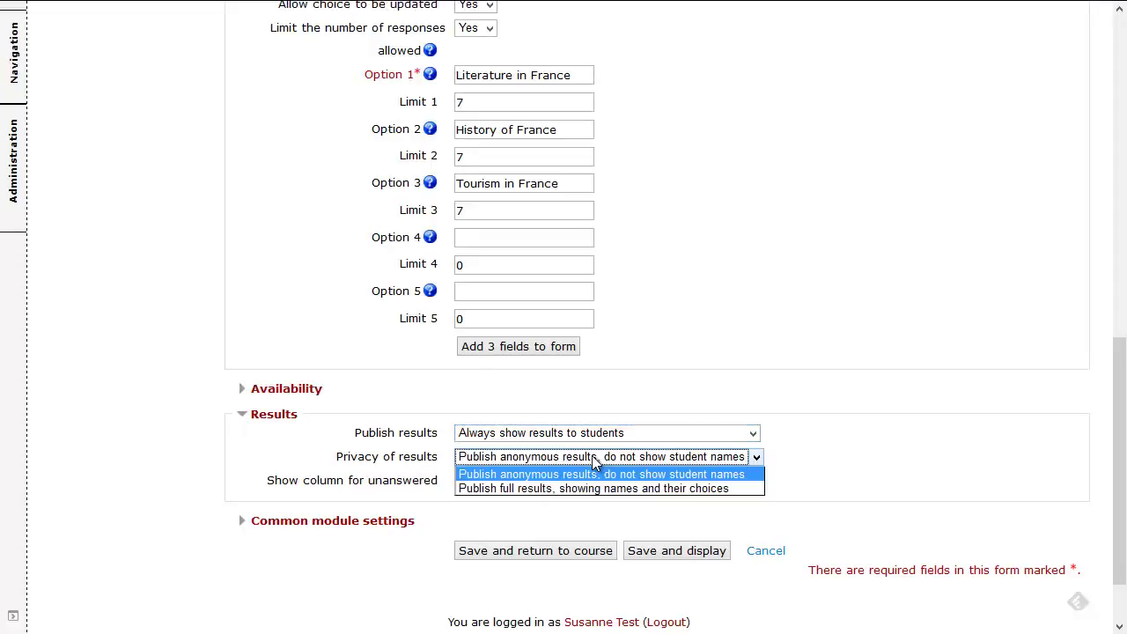
{"action": "left_click", "coordinate": [588, 489]}
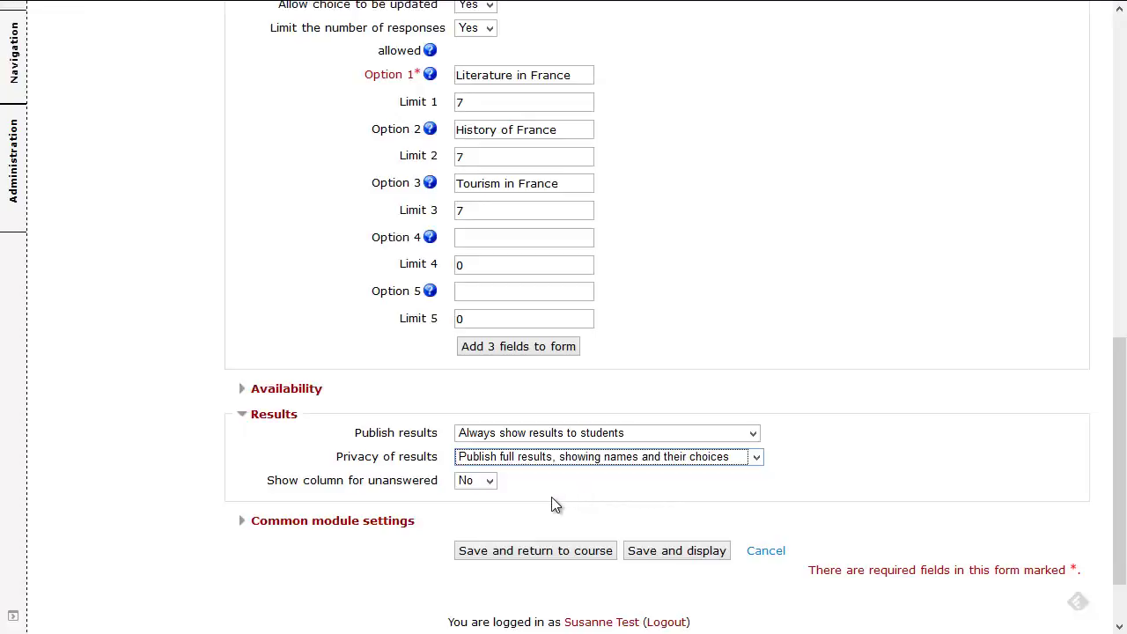
{"action": "left_click", "coordinate": [516, 550]}
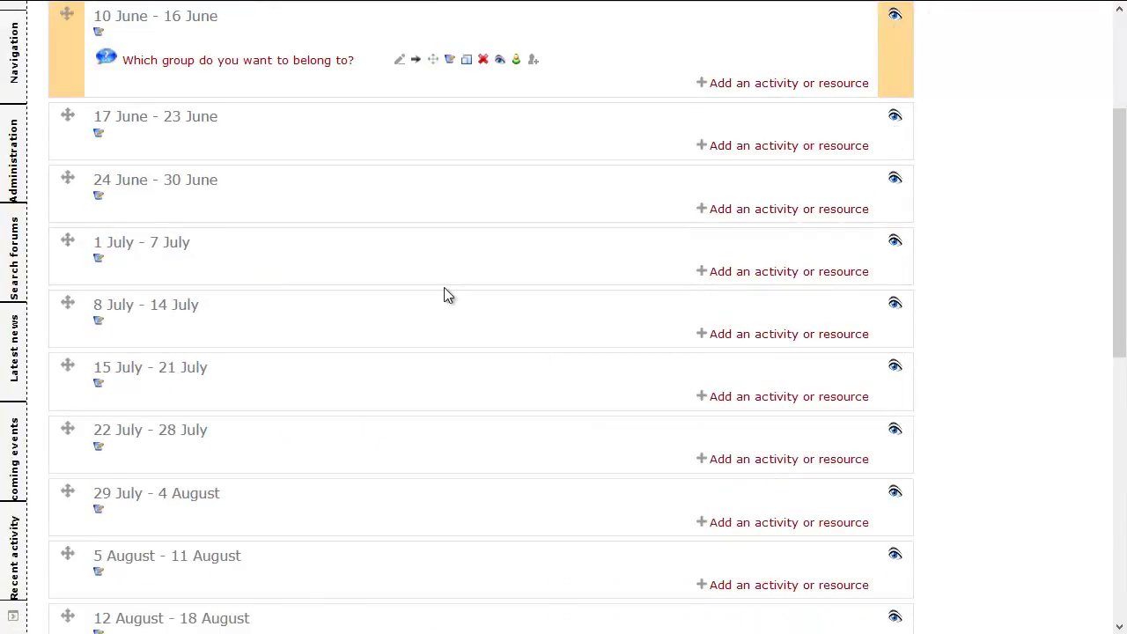
Open the choice "Which group do you want to belong to?" and save "Literature in France" as the response.
{"action": "left_click", "coordinate": [234, 65]}
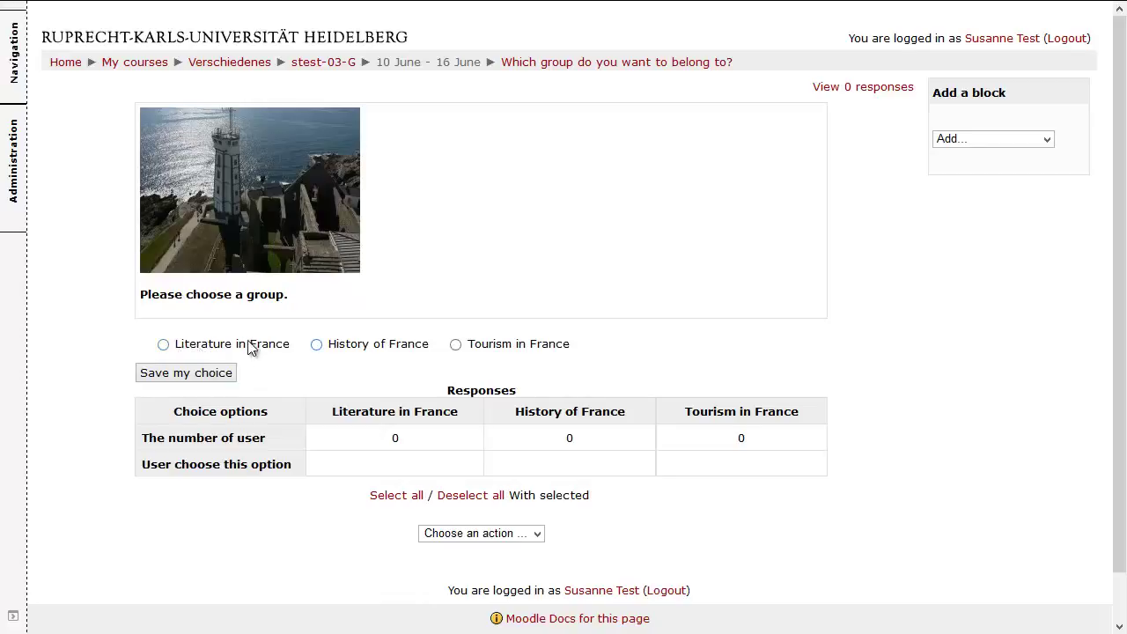
{"action": "left_click", "coordinate": [164, 344]}
{"action": "left_click", "coordinate": [197, 377]}
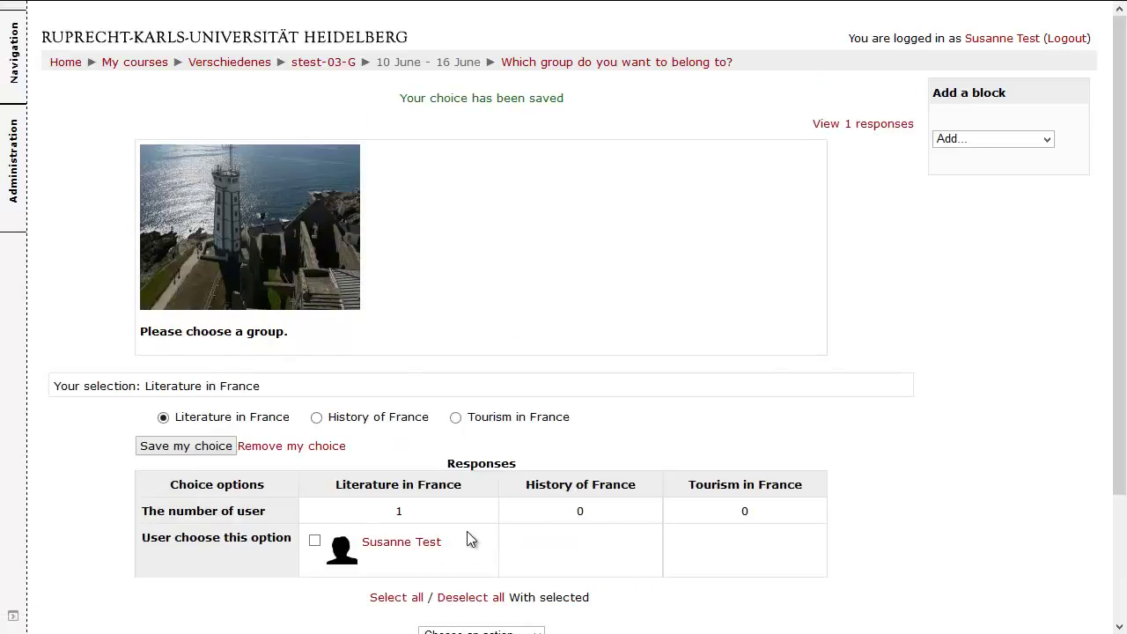
{"action": "scroll", "coordinate": [403, 527], "scroll_direction": "down", "scroll_amount": 2}
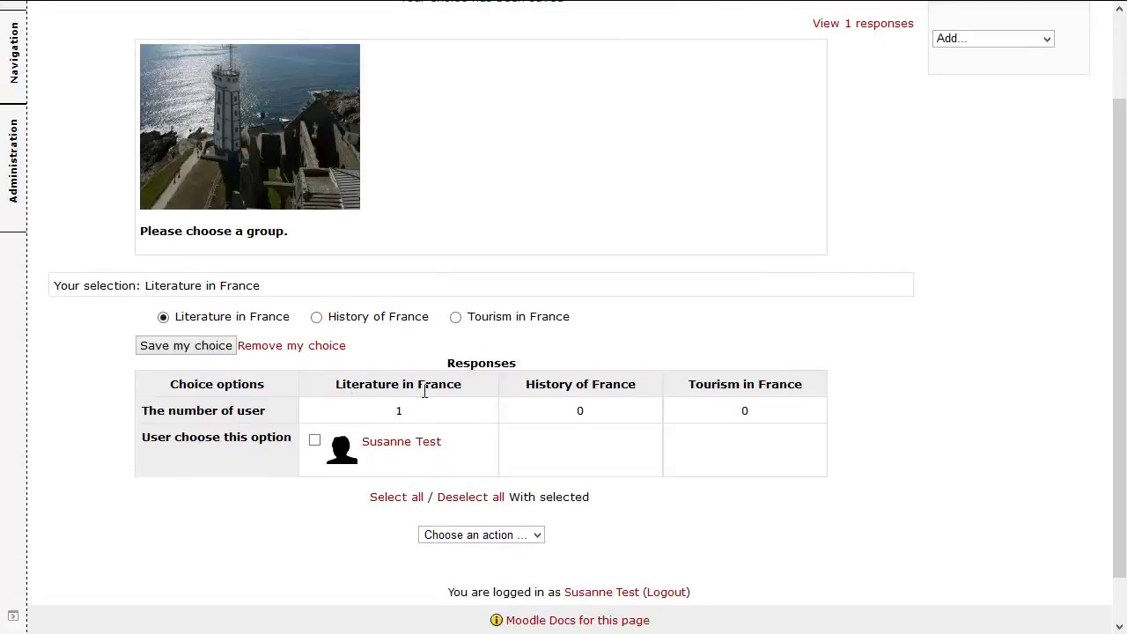
Remove the saved choice and save "History of France" as the response instead.
{"action": "left_click", "coordinate": [274, 349]}
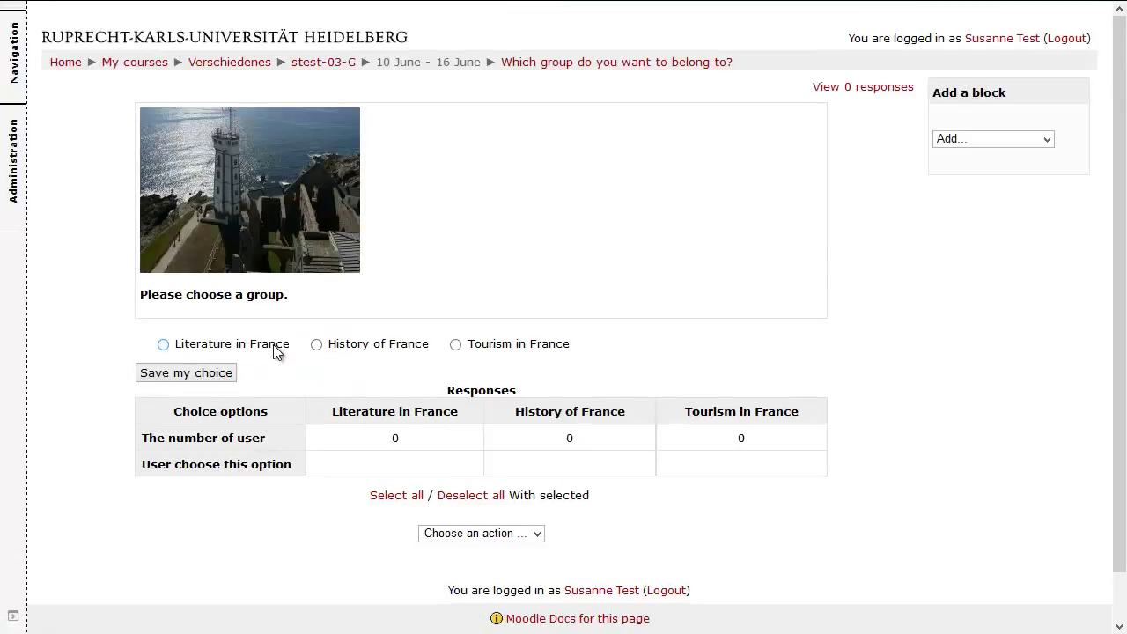
{"action": "left_click", "coordinate": [319, 348]}
{"action": "left_click", "coordinate": [234, 377]}
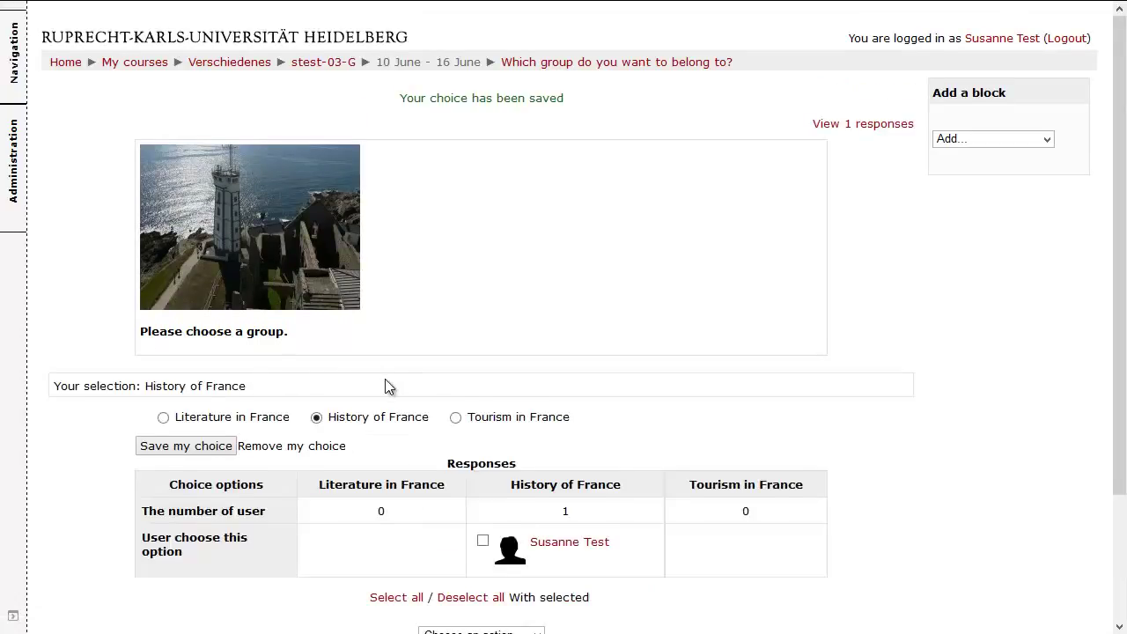
{"action": "scroll", "coordinate": [383, 387], "scroll_direction": "down", "scroll_amount": 3}
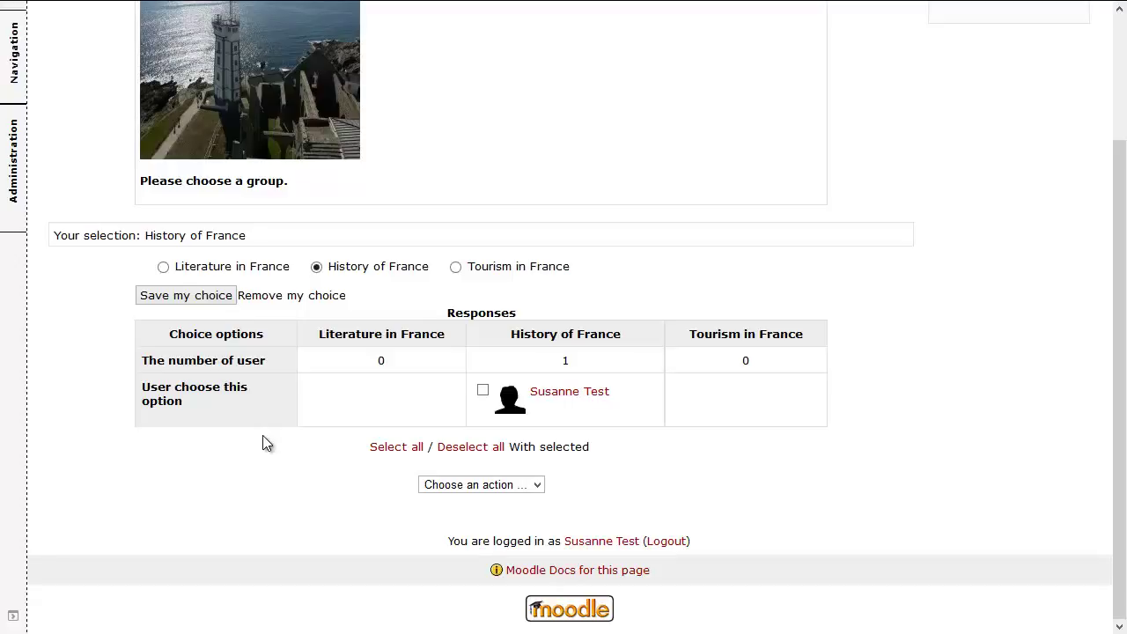
{"action": "key", "text": "alt+Tab"}
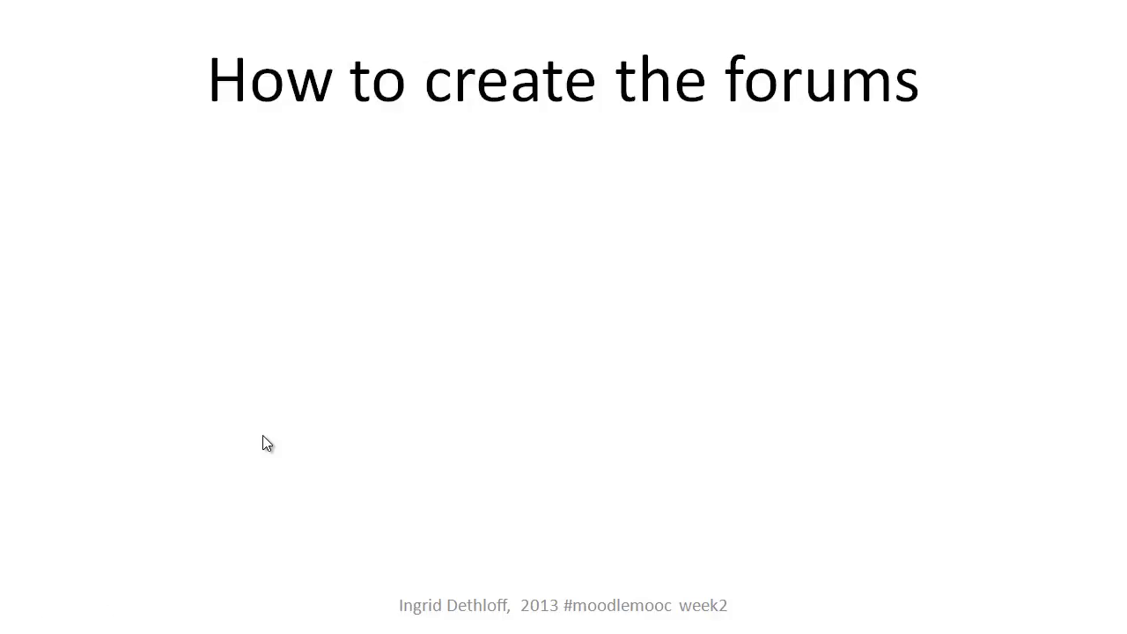
{"action": "key", "text": "alt+Tab"}
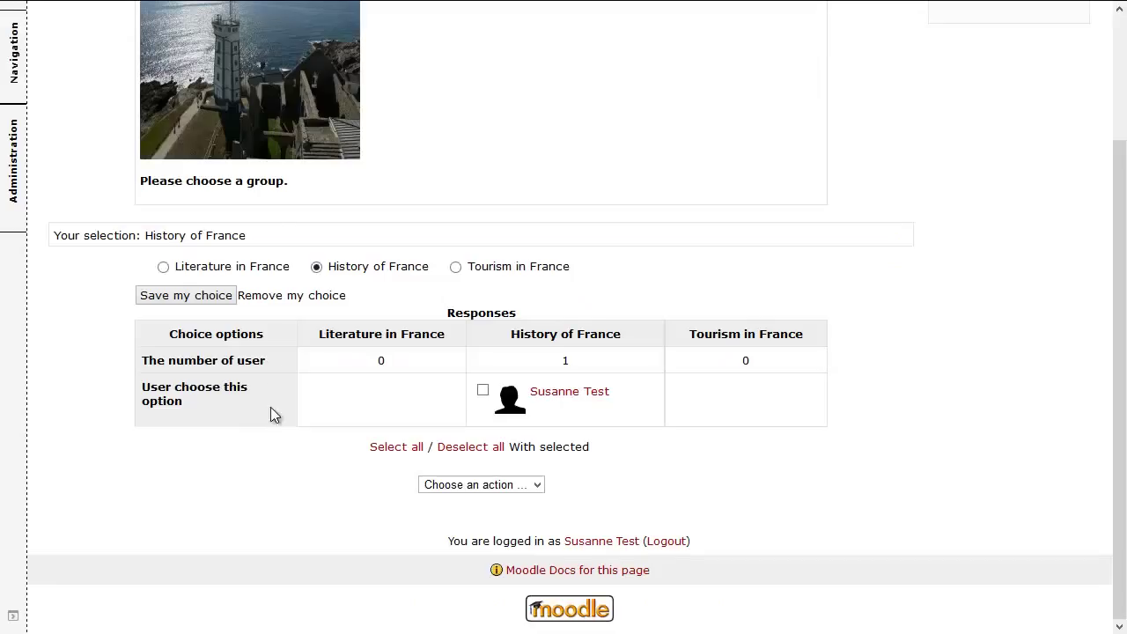
Return to the course stest-03-G and add a Forum activity to the 10 June - 16 June section.
{"action": "scroll", "coordinate": [357, 212], "scroll_direction": "up", "scroll_amount": 3}
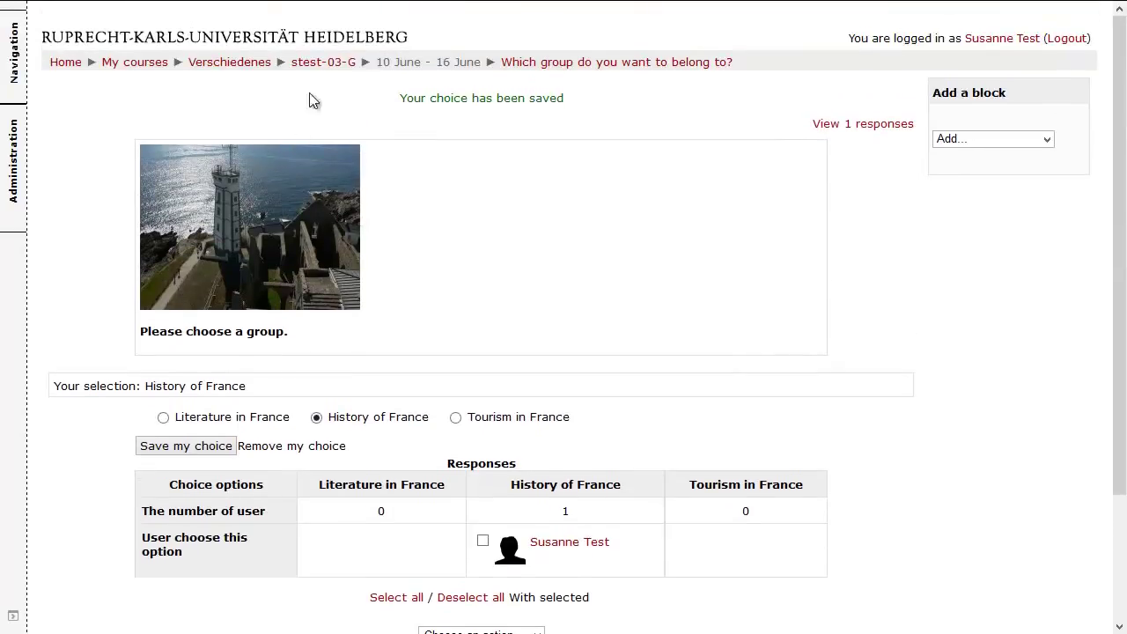
{"action": "left_click", "coordinate": [338, 63]}
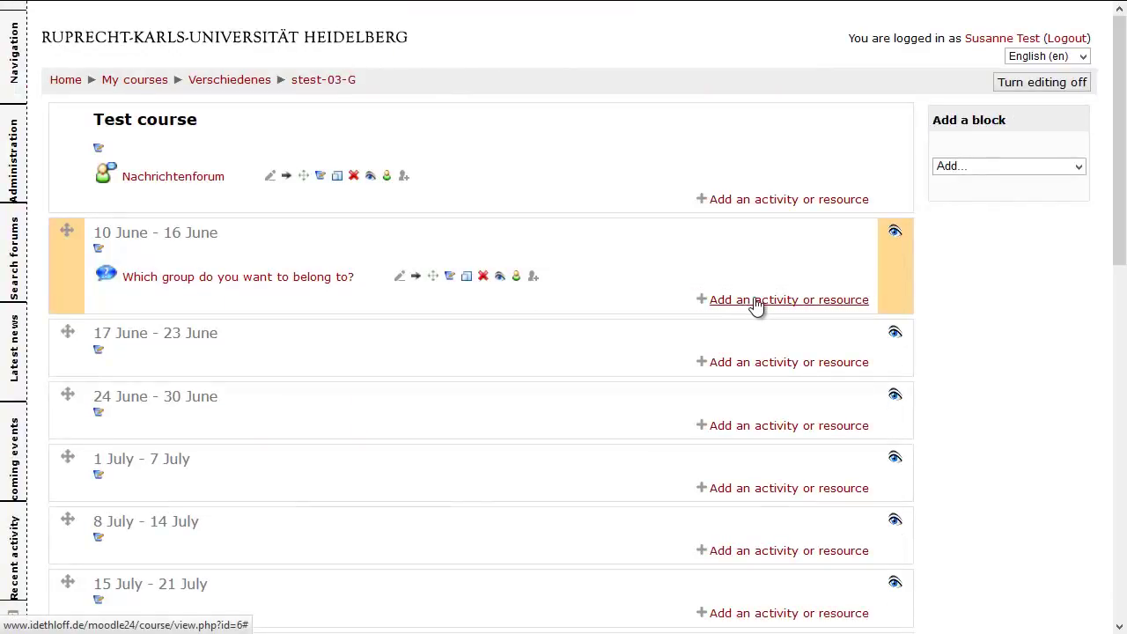
{"action": "left_click", "coordinate": [756, 304]}
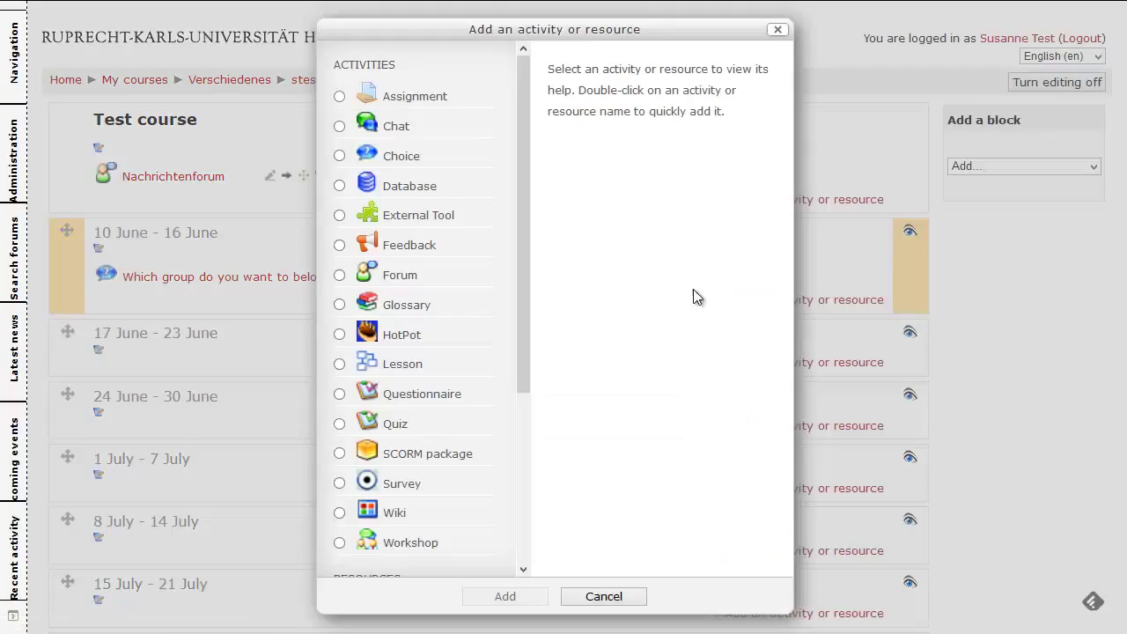
{"action": "left_click", "coordinate": [340, 275]}
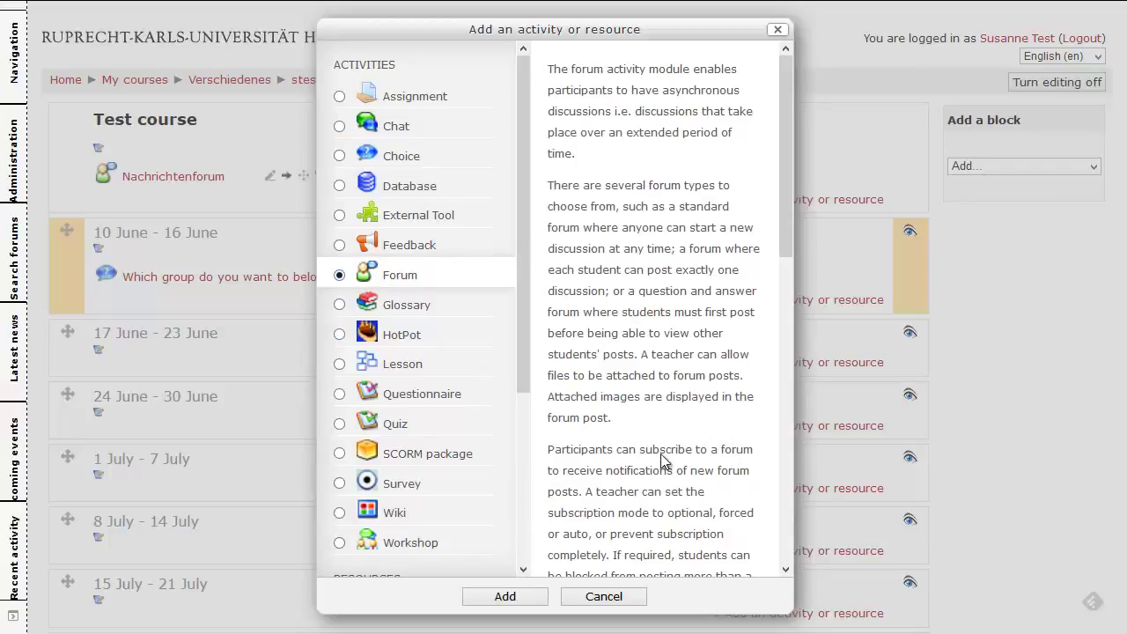
{"action": "scroll", "coordinate": [662, 458], "scroll_direction": "down", "scroll_amount": 2}
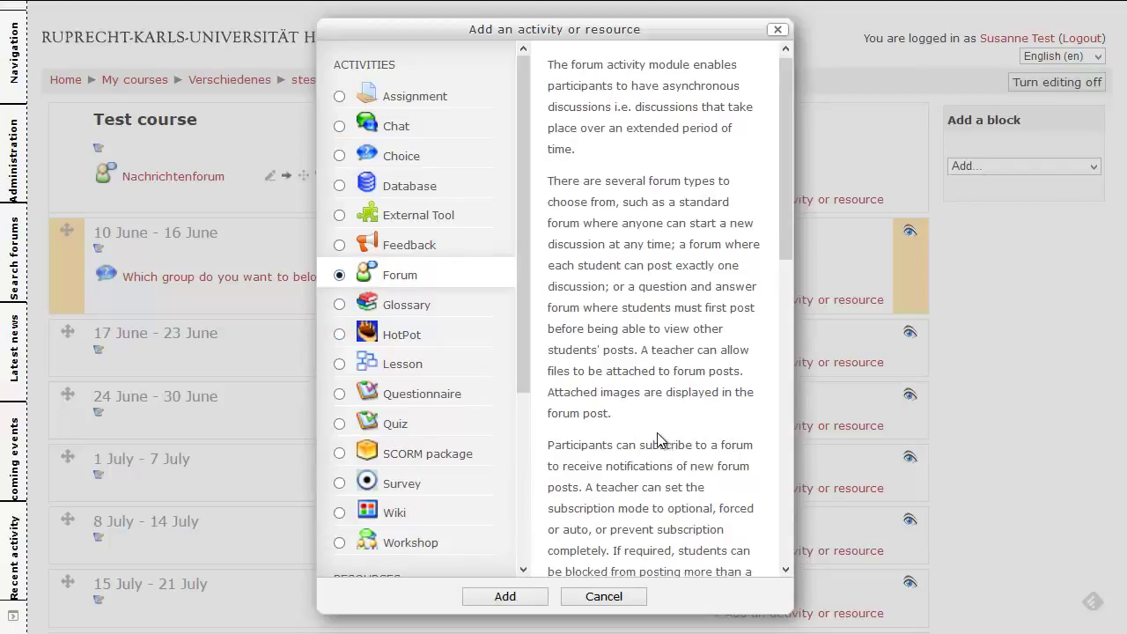
{"action": "left_click", "coordinate": [505, 598]}
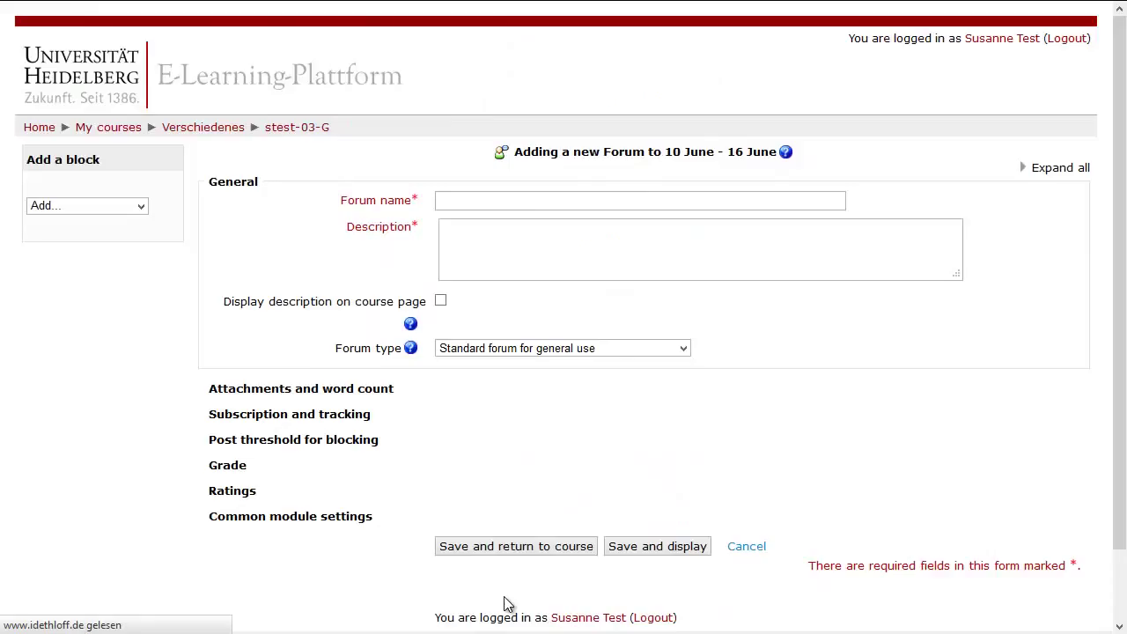
Name the forum "Literature in France" and describe it as "Please make at least 3 entries to your chosen topic and comment on others.".
{"action": "left_click", "coordinate": [474, 199]}
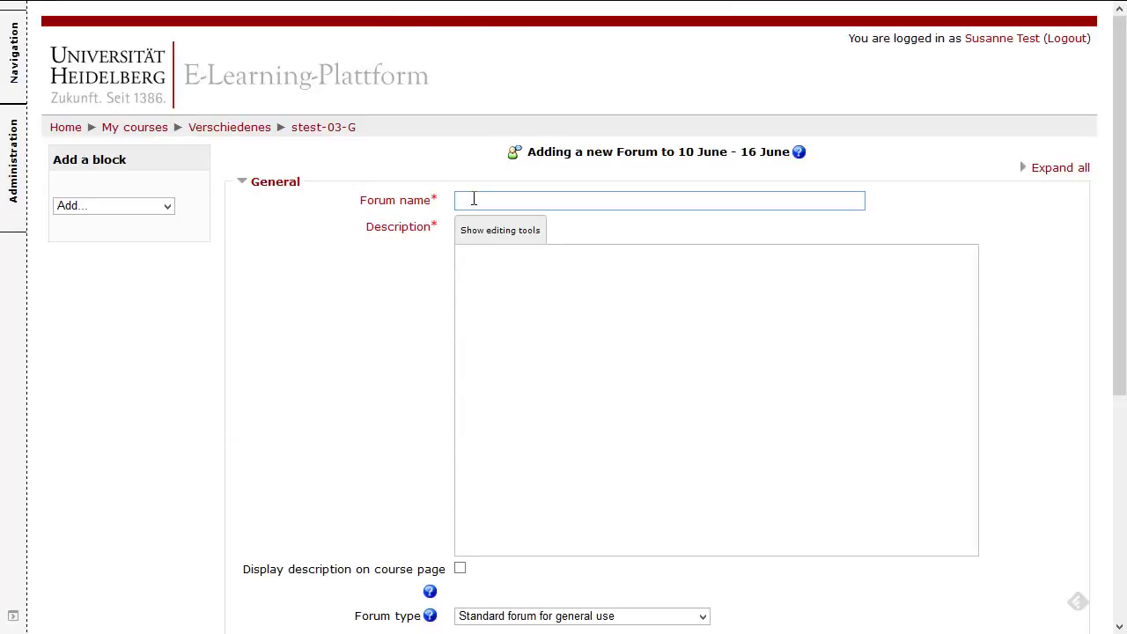
{"action": "type", "text": "Literature in France"}
{"action": "left_click", "coordinate": [507, 289]}
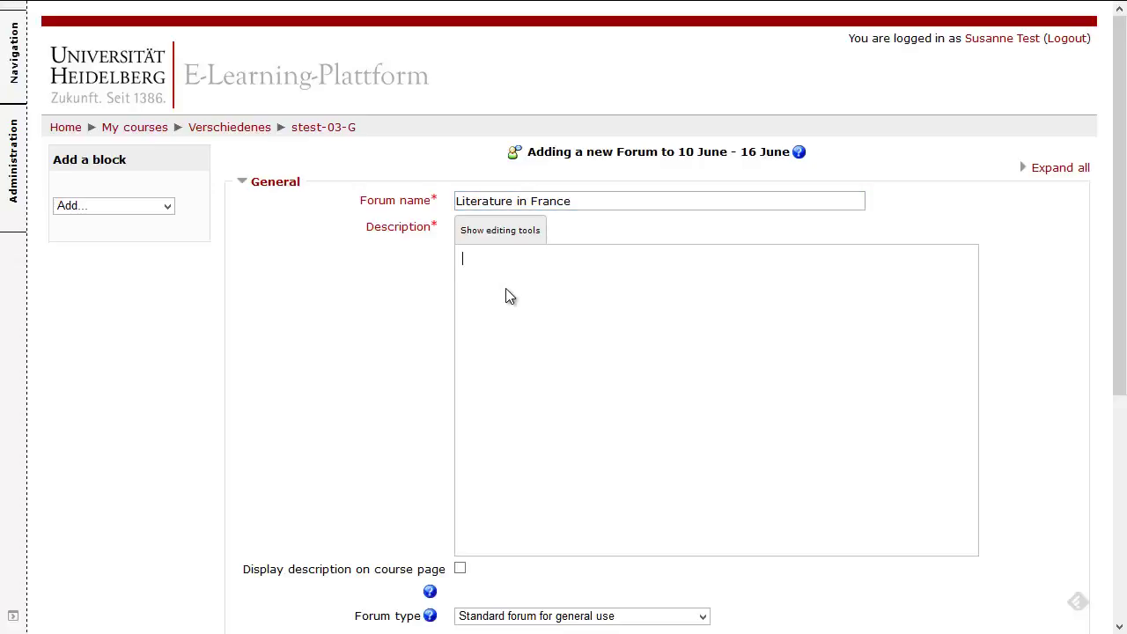
{"action": "type", "text": "P"}
{"action": "type", "text": "lease make at least"}
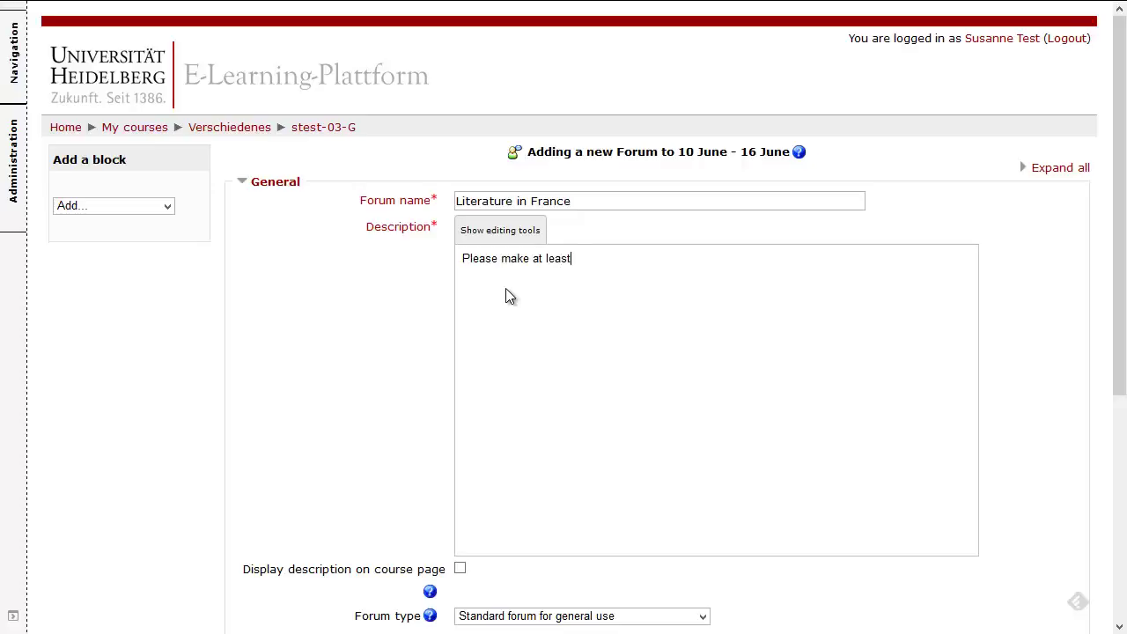
{"action": "type", "text": " 3 entries to your chosen topi"}
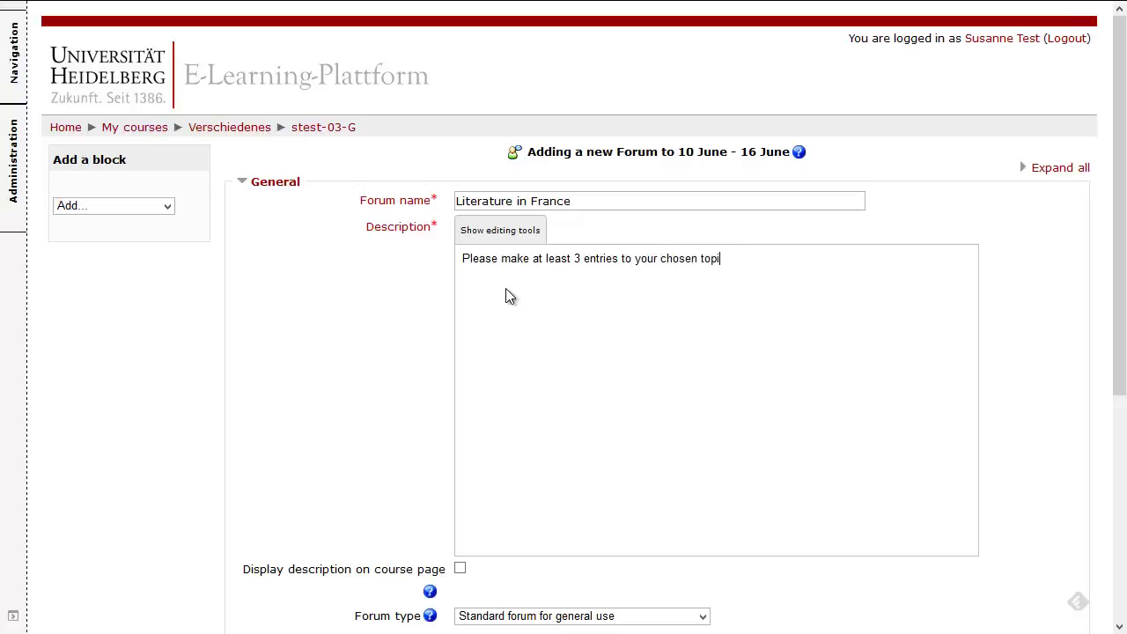
{"action": "type", "text": "c and comment on others"}
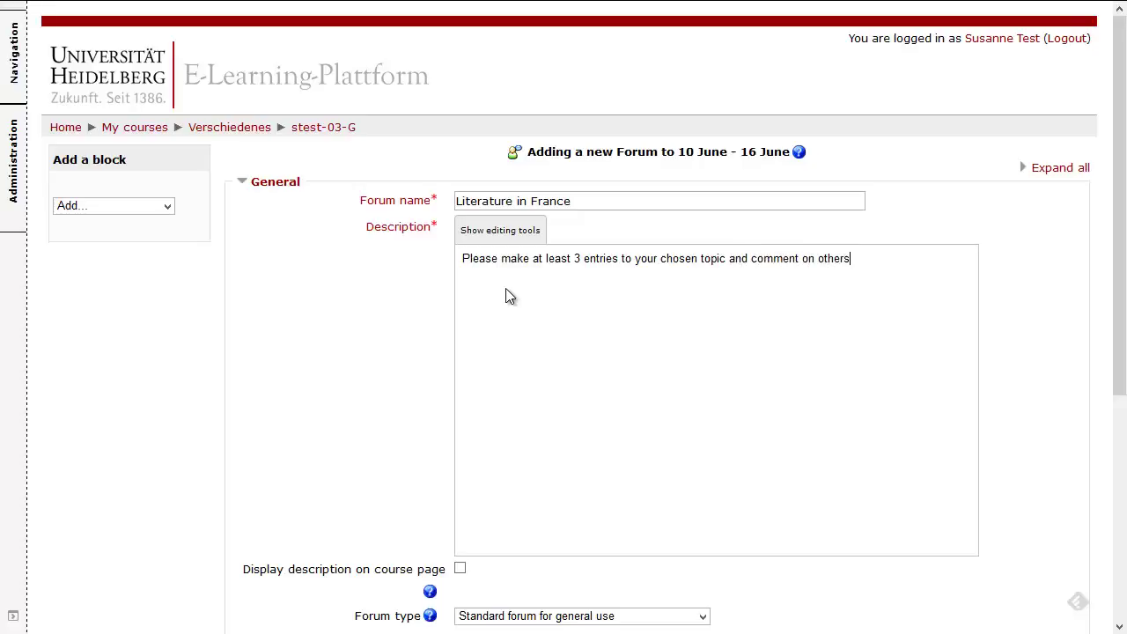
{"action": "type", "text": "."}
Show the description's editing tools and make the whole description sentence bold.
{"action": "left_click", "coordinate": [520, 233]}
{"action": "left_click_drag", "start_coordinate": [858, 329], "coordinate": [461, 334]}
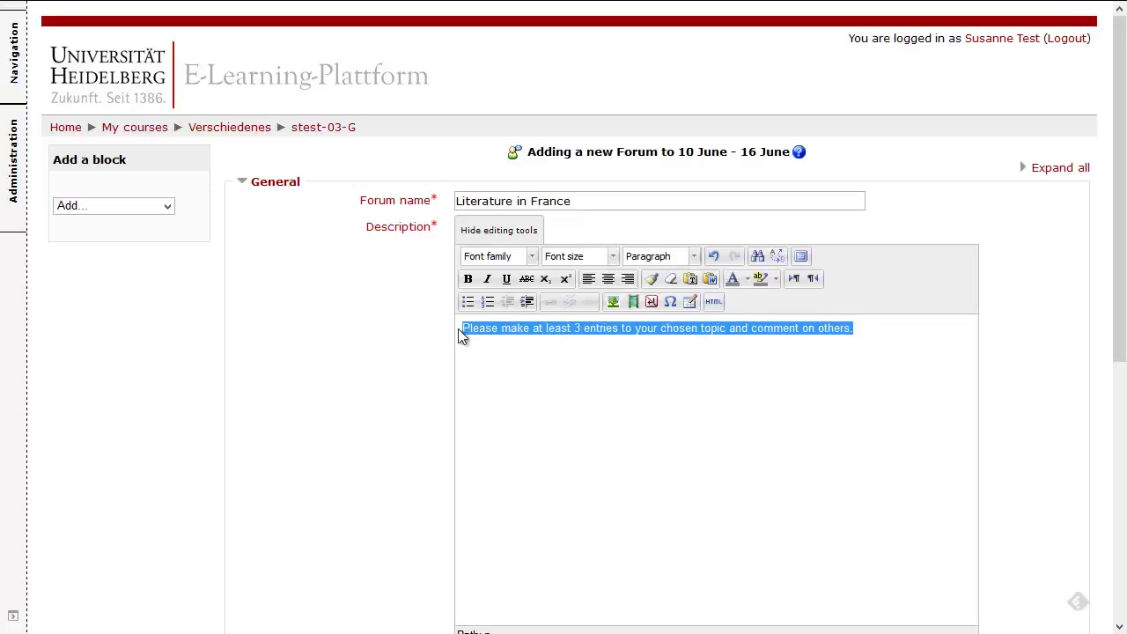
{"action": "left_click", "coordinate": [470, 280]}
{"action": "left_click", "coordinate": [543, 379]}
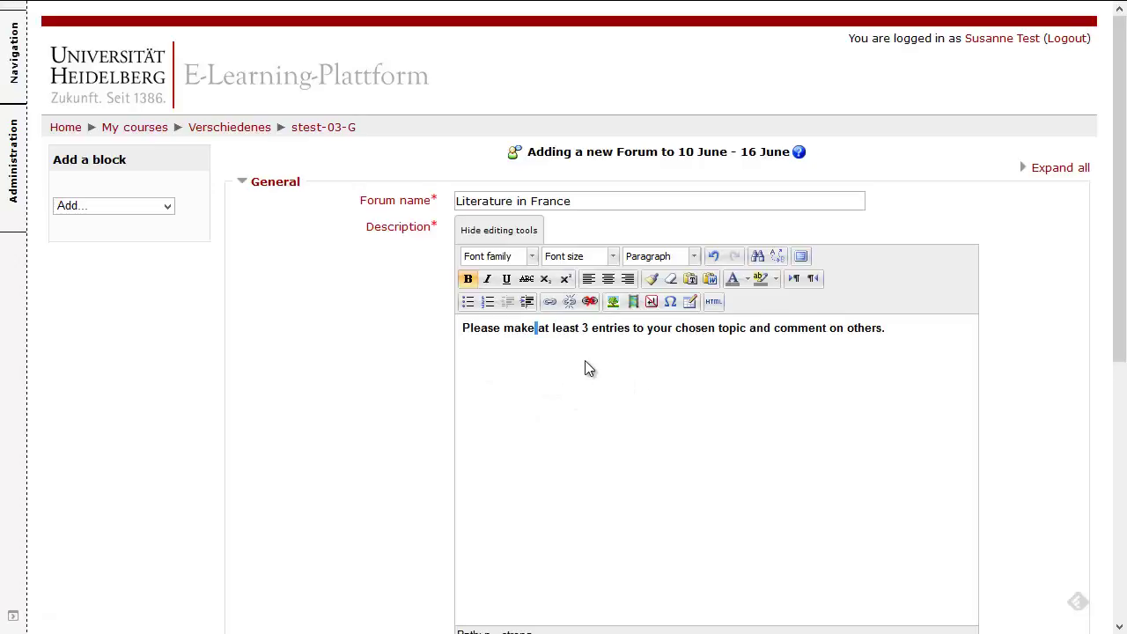
Set the forum to display the word count in its attachments and word count settings.
{"action": "scroll", "coordinate": [629, 370], "scroll_direction": "down", "scroll_amount": 2}
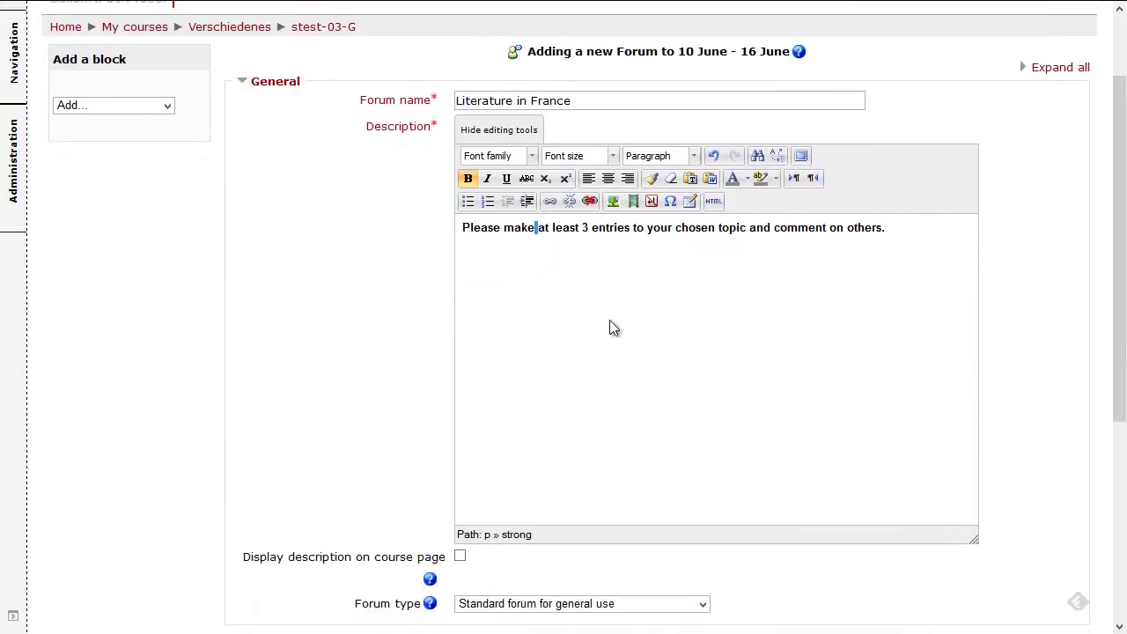
{"action": "scroll", "coordinate": [539, 314], "scroll_direction": "down", "scroll_amount": 4}
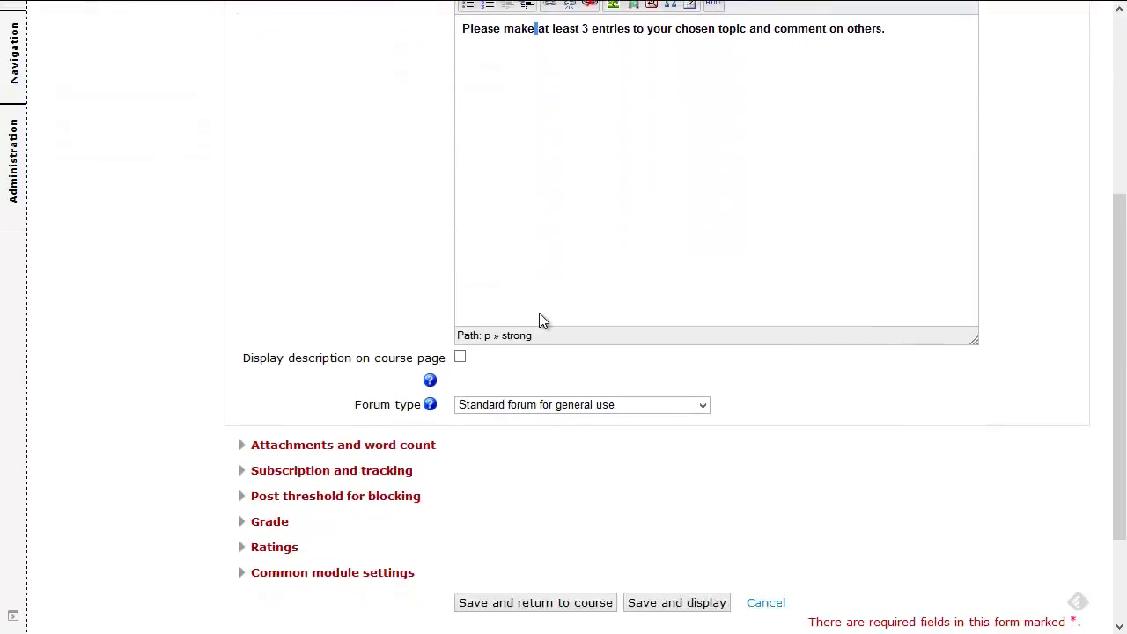
{"action": "scroll", "coordinate": [569, 314], "scroll_direction": "up", "scroll_amount": 4}
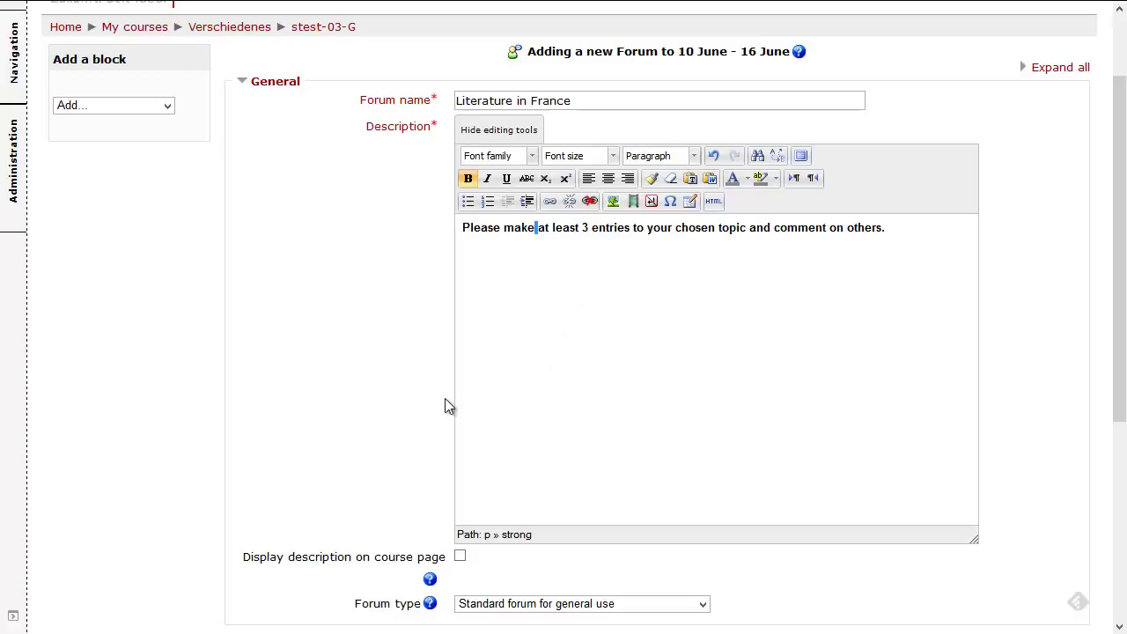
{"action": "scroll", "coordinate": [467, 379], "scroll_direction": "down", "scroll_amount": 6}
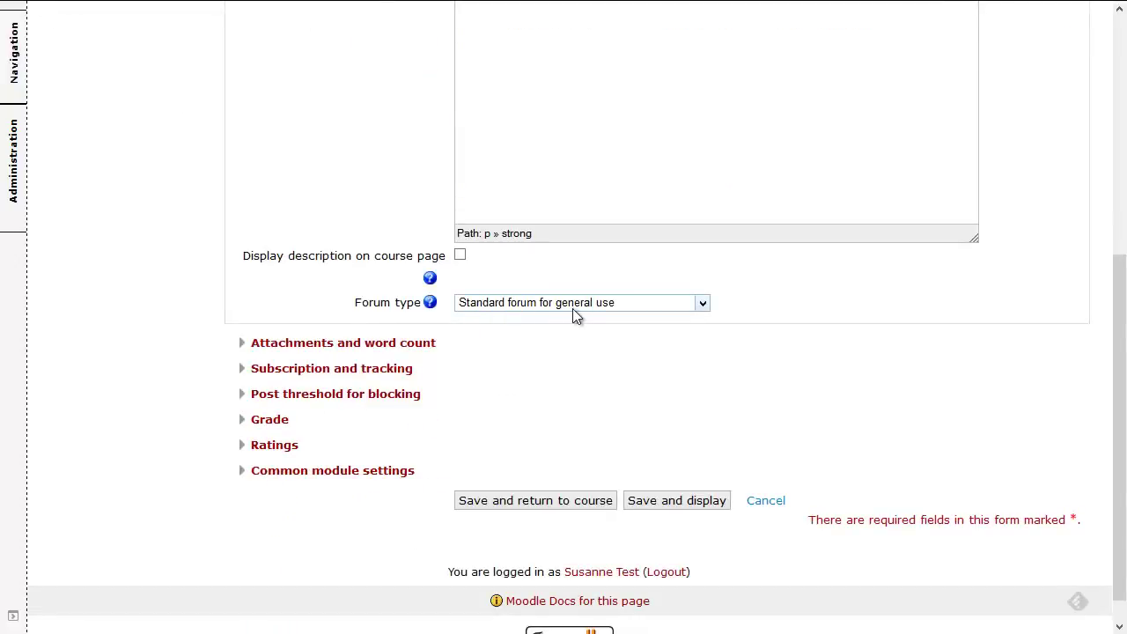
{"action": "scroll", "coordinate": [317, 335], "scroll_direction": "down", "scroll_amount": 1}
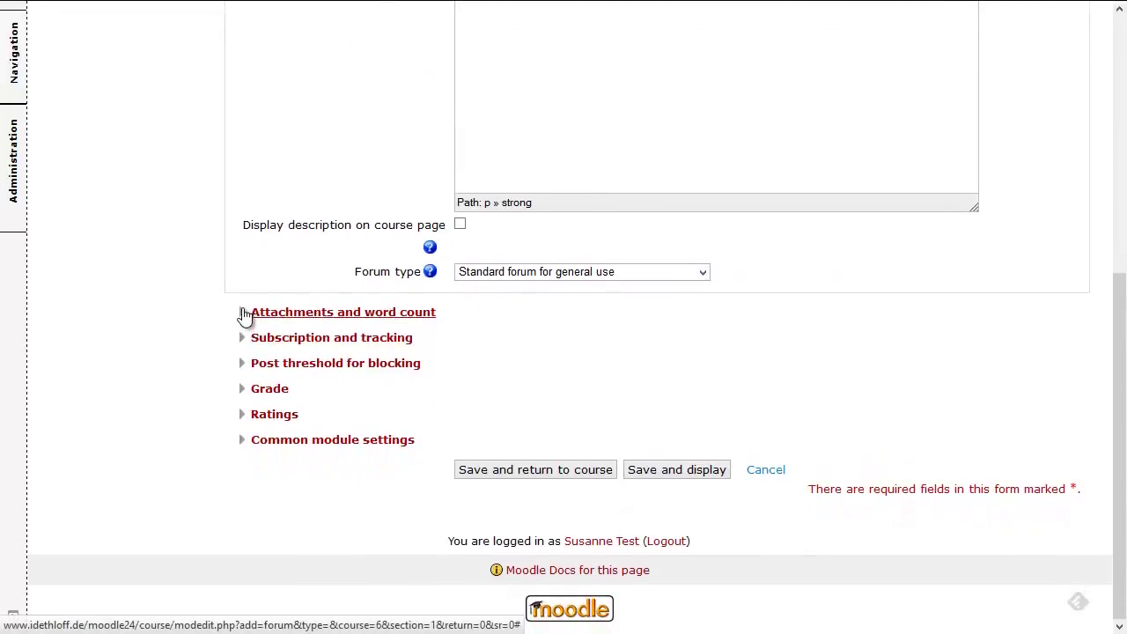
{"action": "left_click", "coordinate": [245, 315]}
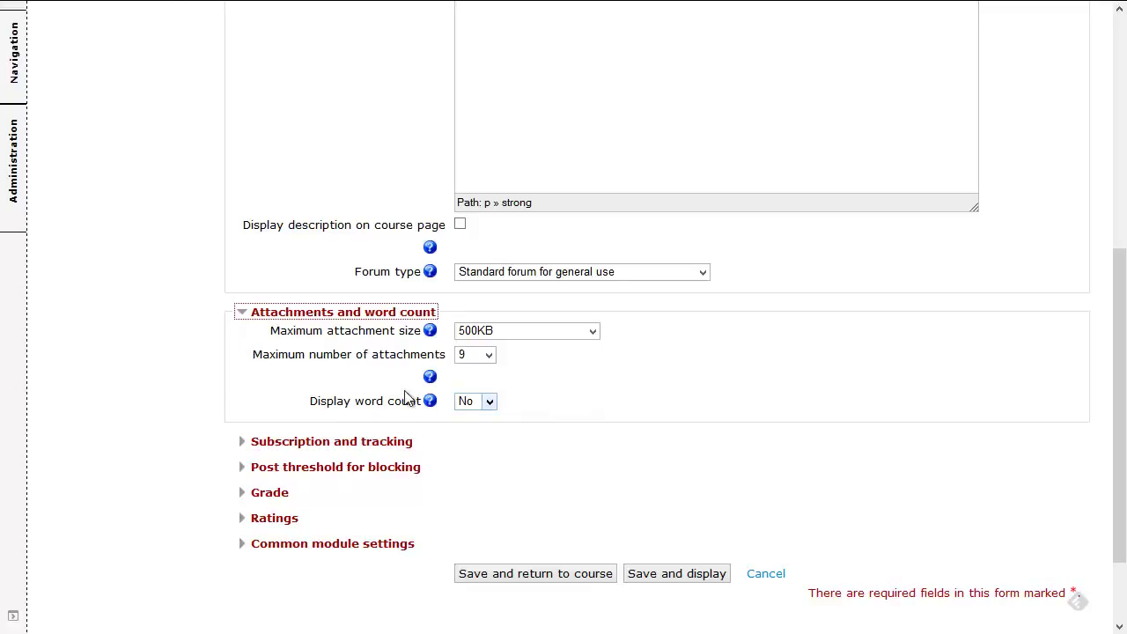
{"action": "left_click", "coordinate": [488, 405]}
{"action": "left_click", "coordinate": [490, 433]}
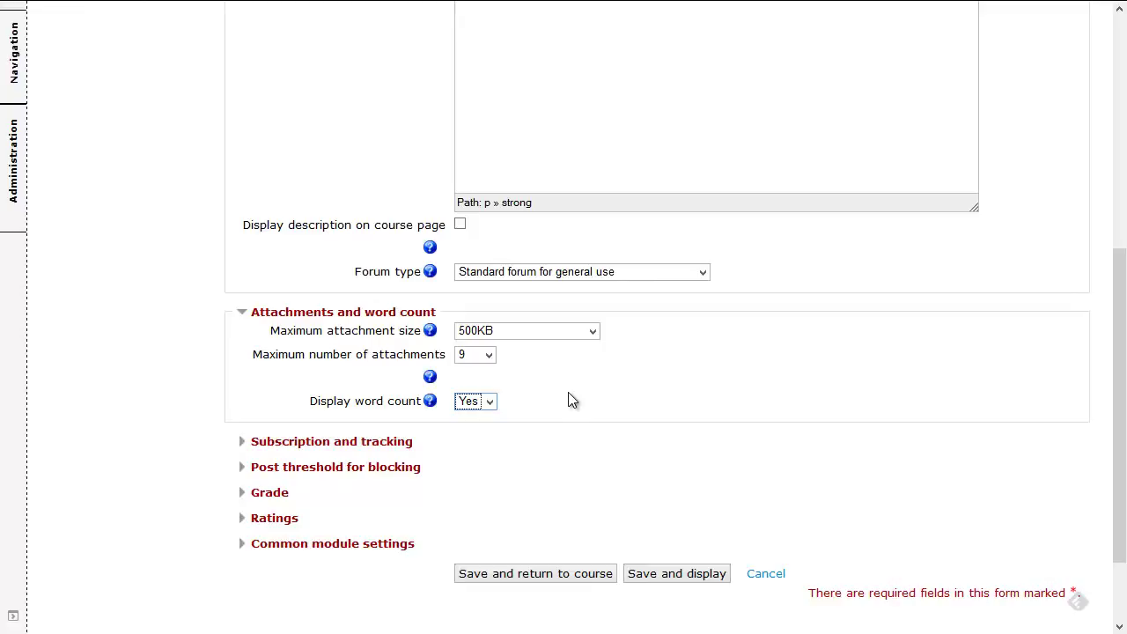
Check the forum's subscription and tracking settings, then save the forum and return to the course.
{"action": "left_click", "coordinate": [245, 445]}
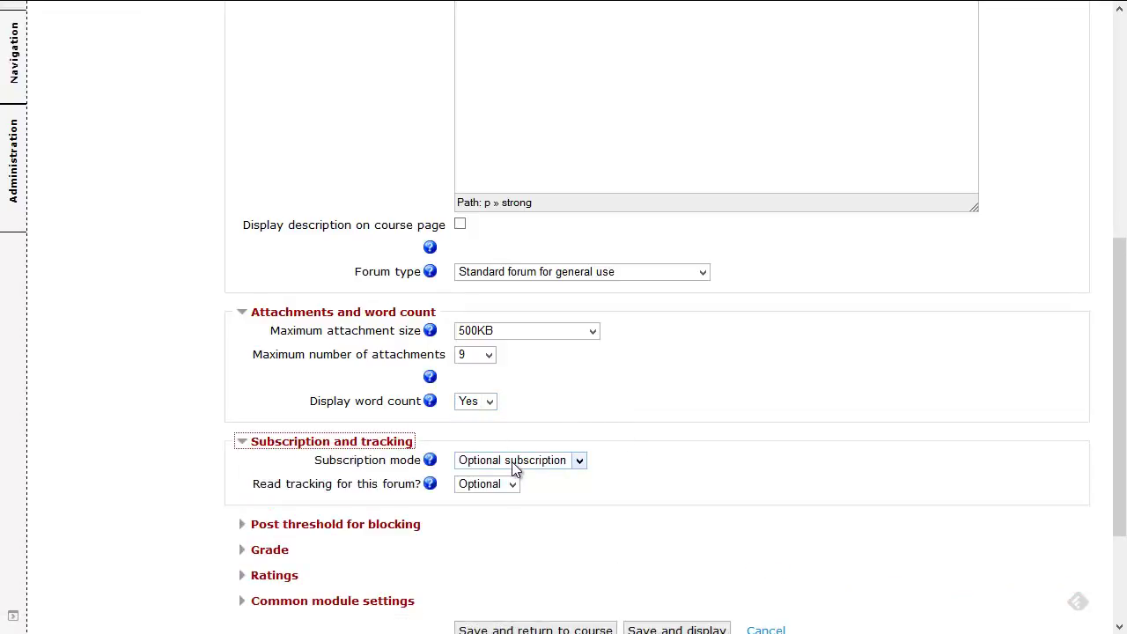
{"action": "left_click", "coordinate": [242, 444]}
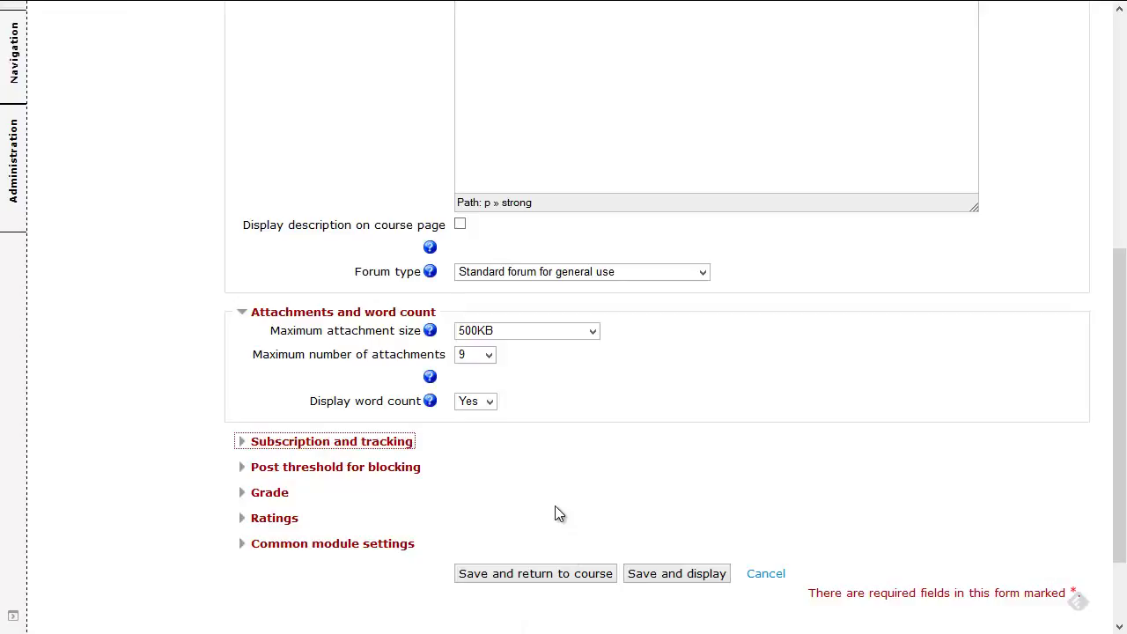
{"action": "left_click", "coordinate": [516, 575]}
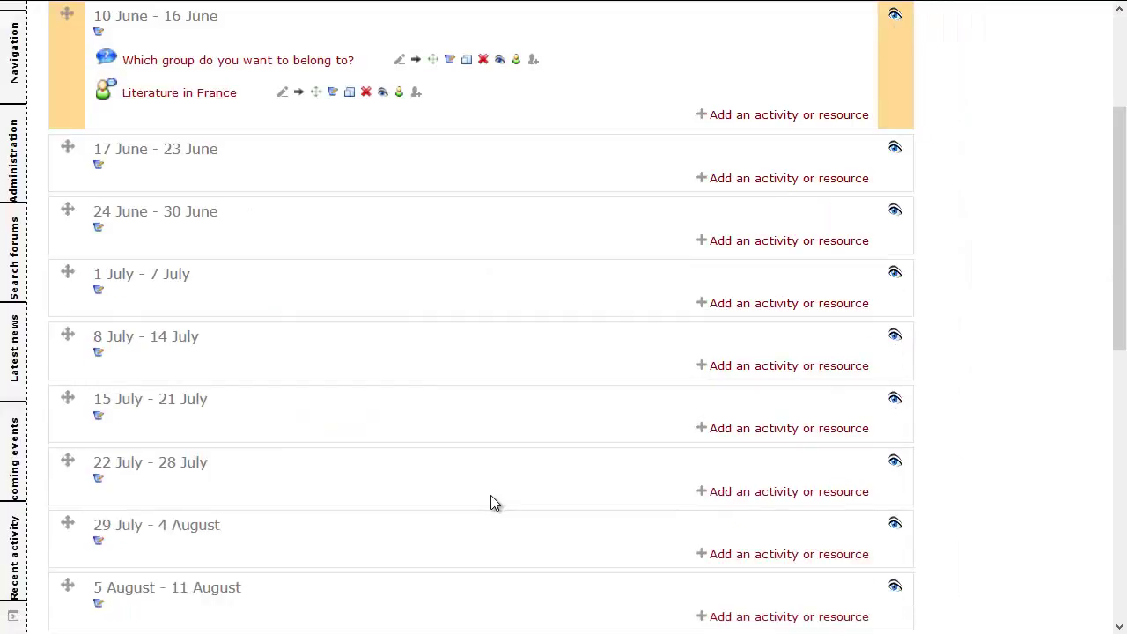
Duplicate the "Literature in France" forum and open the new copy for editing.
{"action": "scroll", "coordinate": [490, 495], "scroll_direction": "up", "scroll_amount": 3}
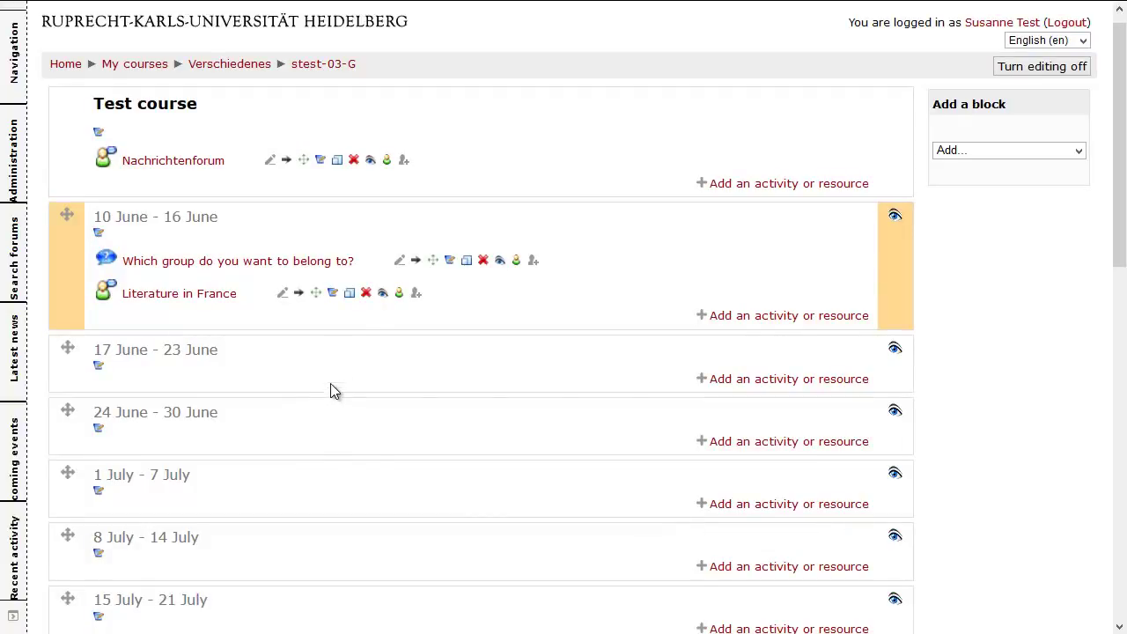
{"action": "left_click", "coordinate": [349, 297]}
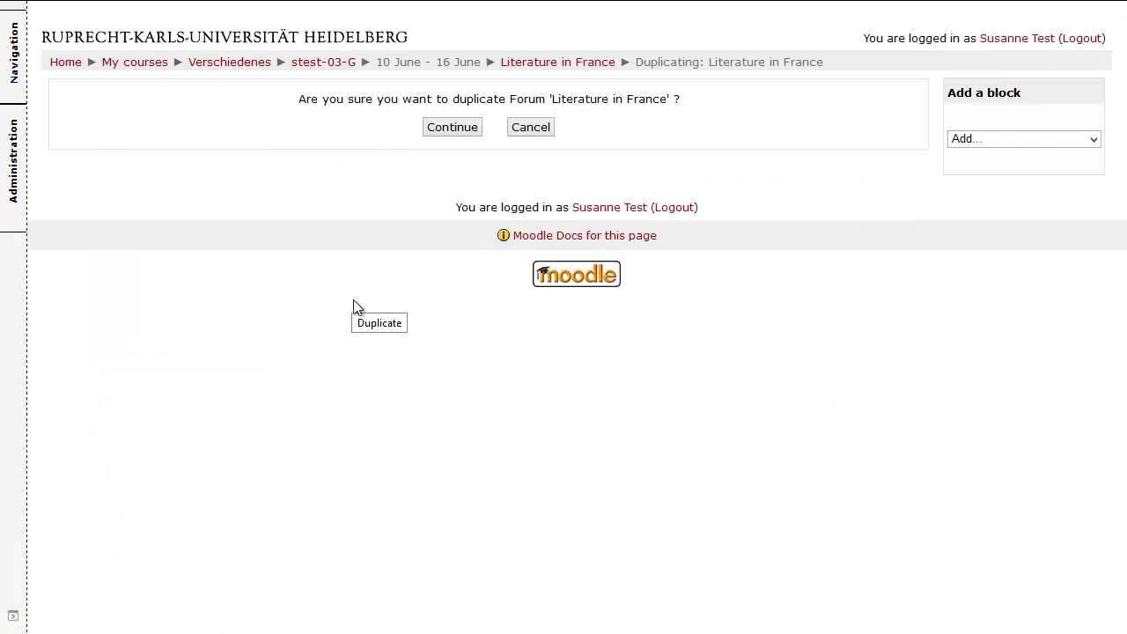
{"action": "left_click", "coordinate": [452, 129]}
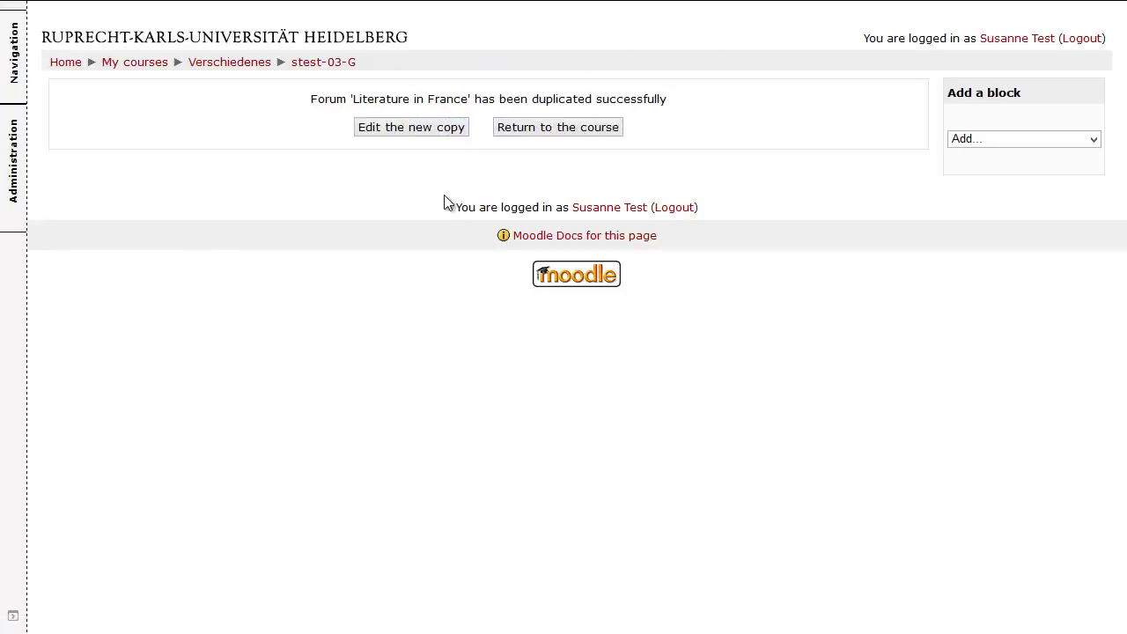
{"action": "left_click", "coordinate": [426, 128]}
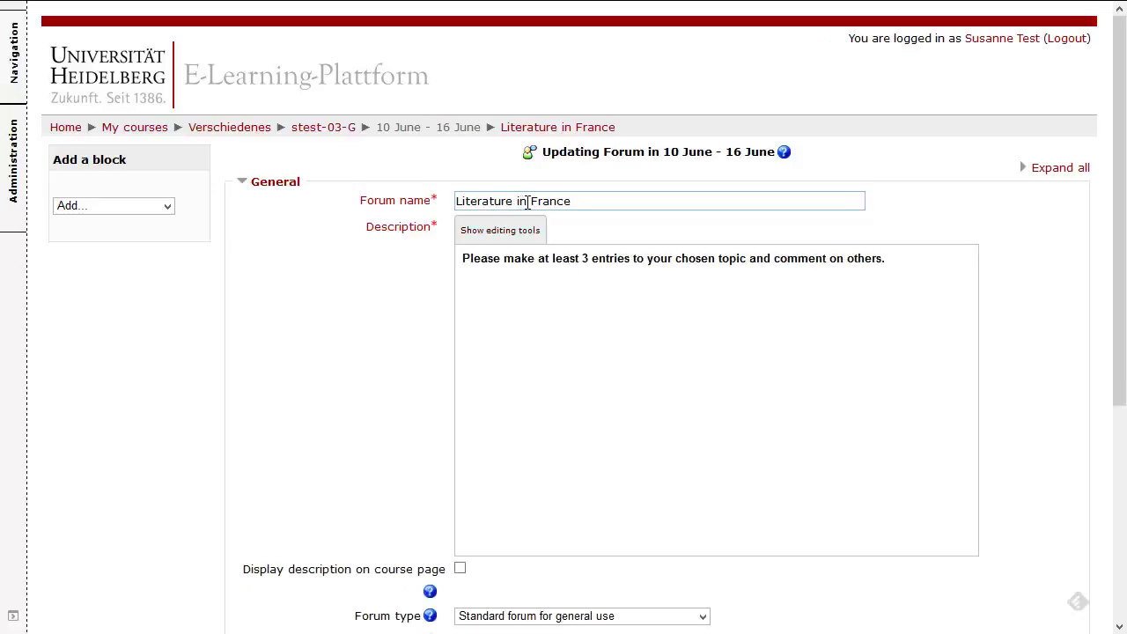
Rename the copied forum "History of France", then save it and return to the course.
{"action": "left_click_drag", "start_coordinate": [526, 201], "coordinate": [447, 201]}
{"action": "key", "text": "BackSpace"}
{"action": "type", "text": "History"}
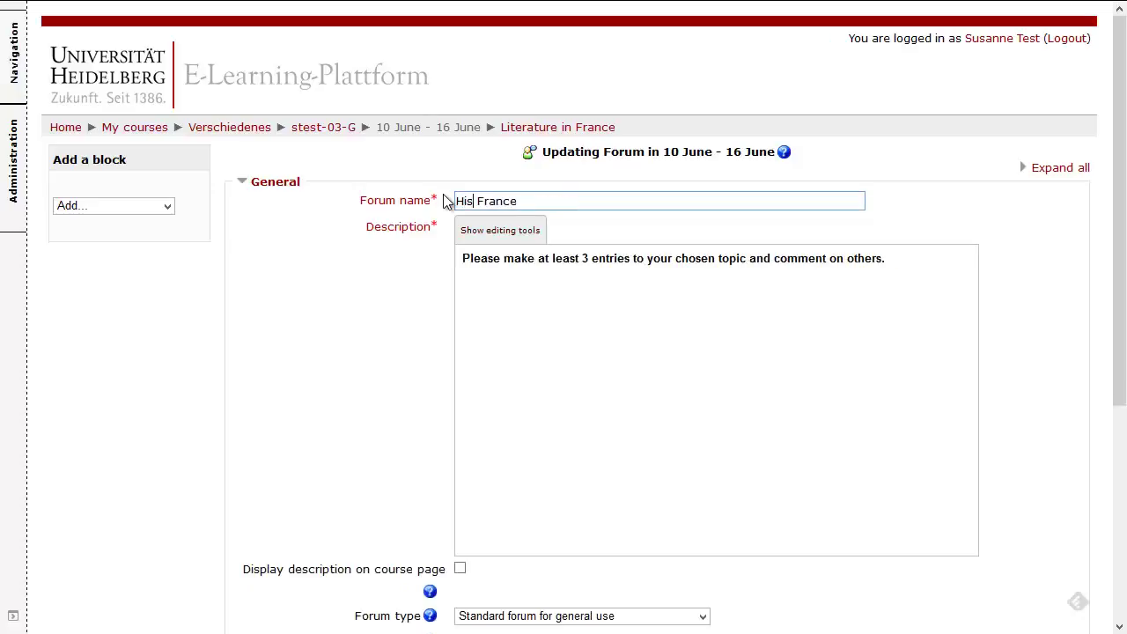
{"action": "type", "text": " of"}
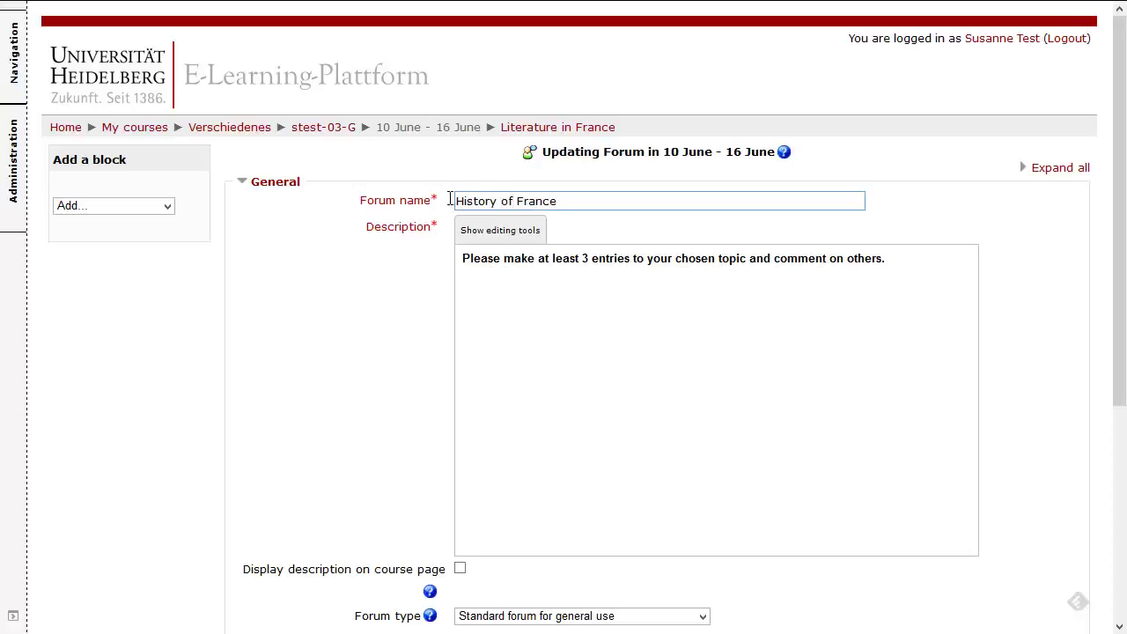
{"action": "scroll", "coordinate": [348, 341], "scroll_direction": "down", "scroll_amount": 1}
{"action": "scroll", "coordinate": [493, 423], "scroll_direction": "down", "scroll_amount": 8}
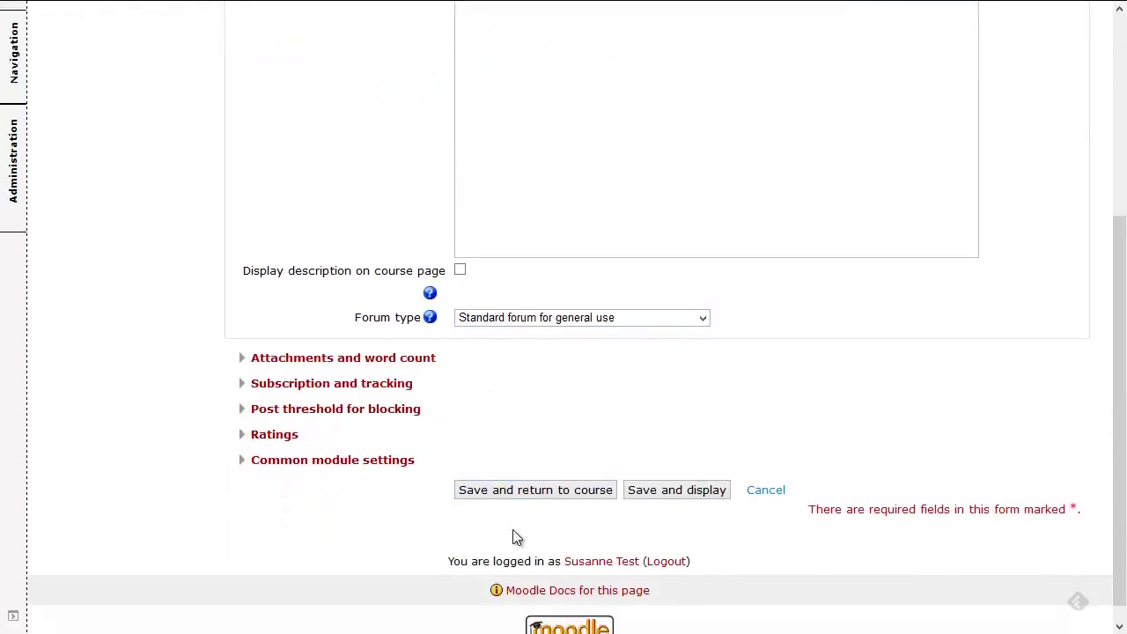
{"action": "left_click", "coordinate": [531, 473]}
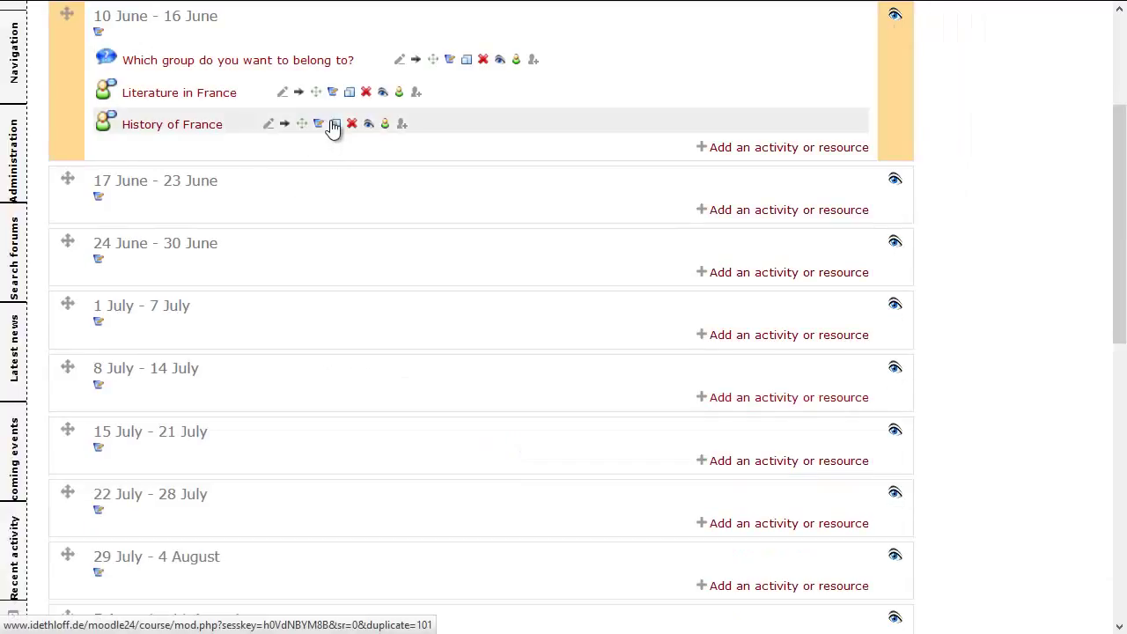
Duplicate the "History of France" forum, rename the copy "Tourism in France", and save it back to the course.
{"action": "left_click", "coordinate": [336, 125]}
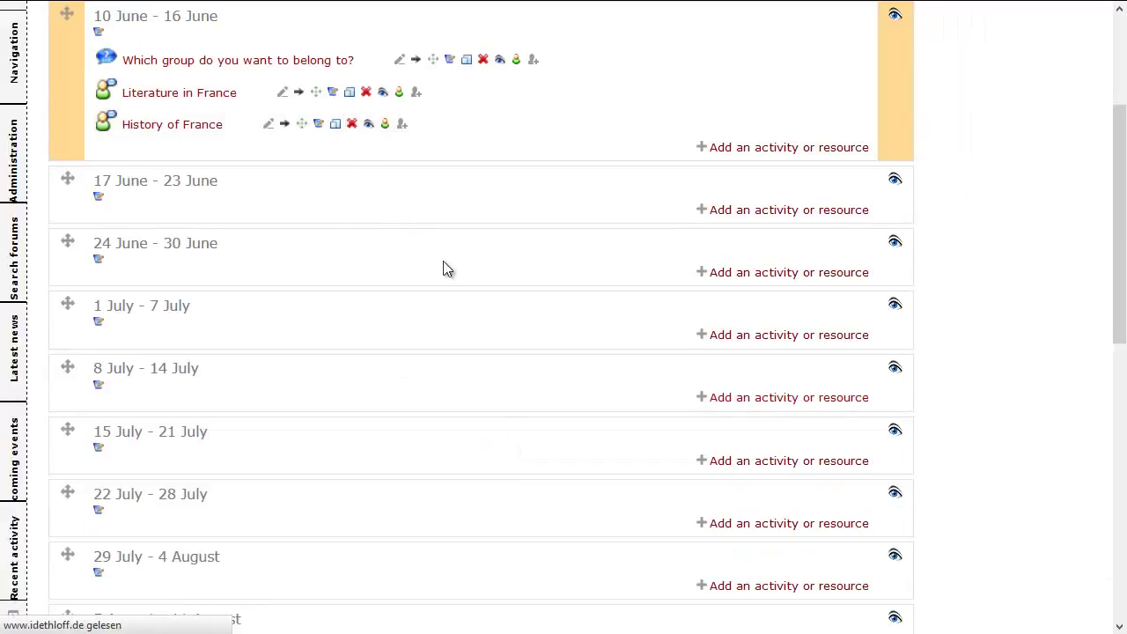
{"action": "left_click", "coordinate": [458, 126]}
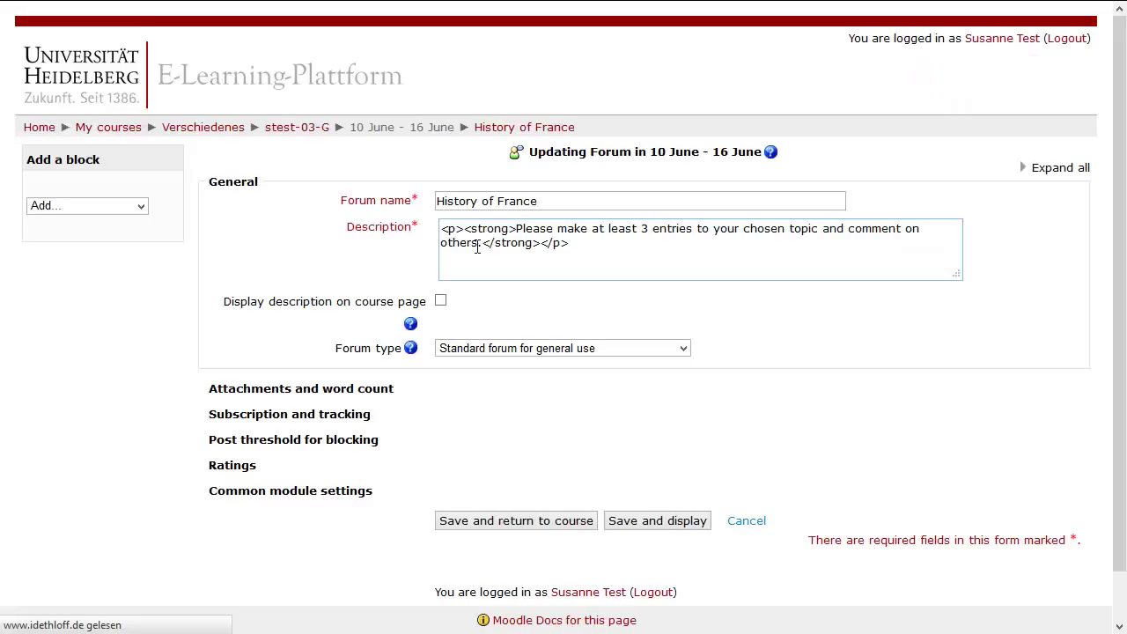
{"action": "left_click_drag", "start_coordinate": [515, 201], "coordinate": [453, 205]}
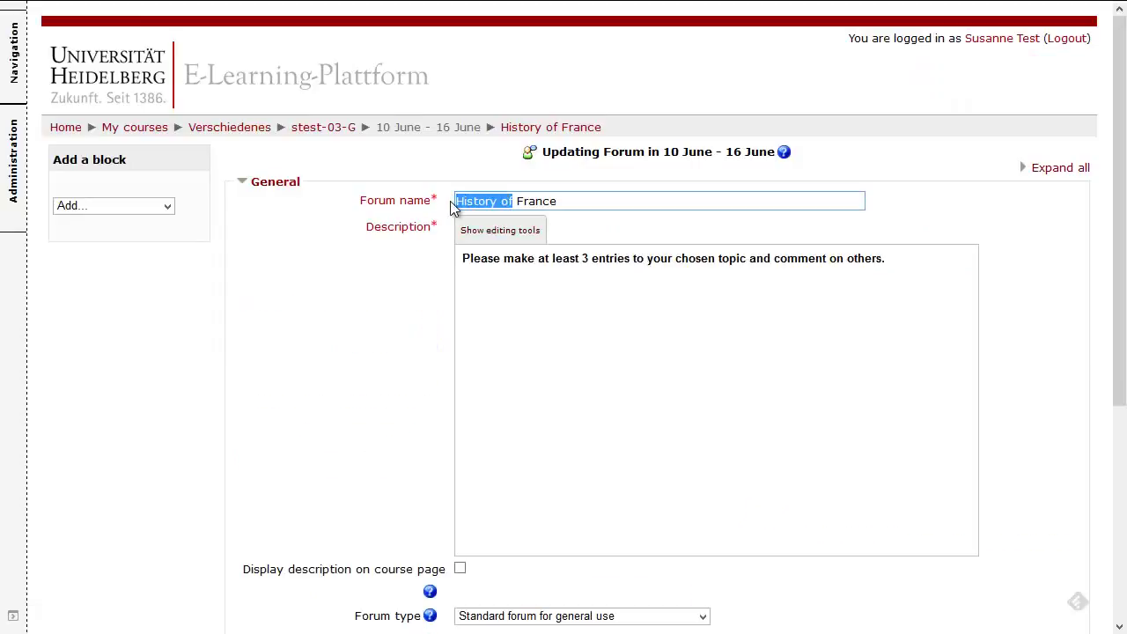
{"action": "key", "text": "BackSpace"}
{"action": "type", "text": "Touris"}
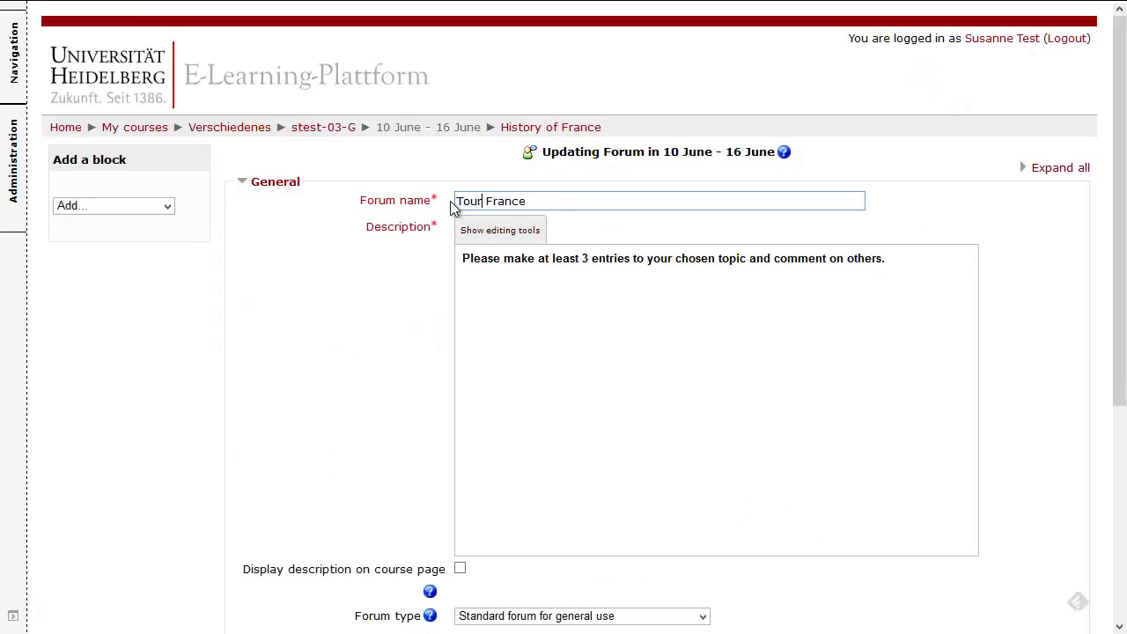
{"action": "type", "text": "m in"}
{"action": "scroll", "coordinate": [473, 314], "scroll_direction": "down", "scroll_amount": 5}
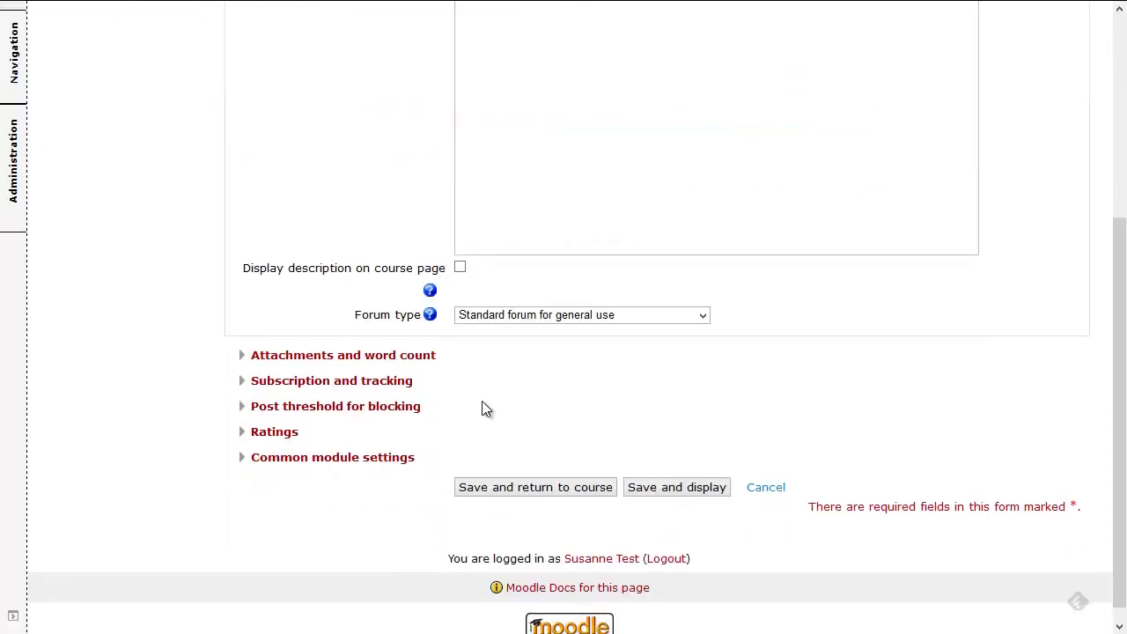
{"action": "left_click", "coordinate": [505, 473]}
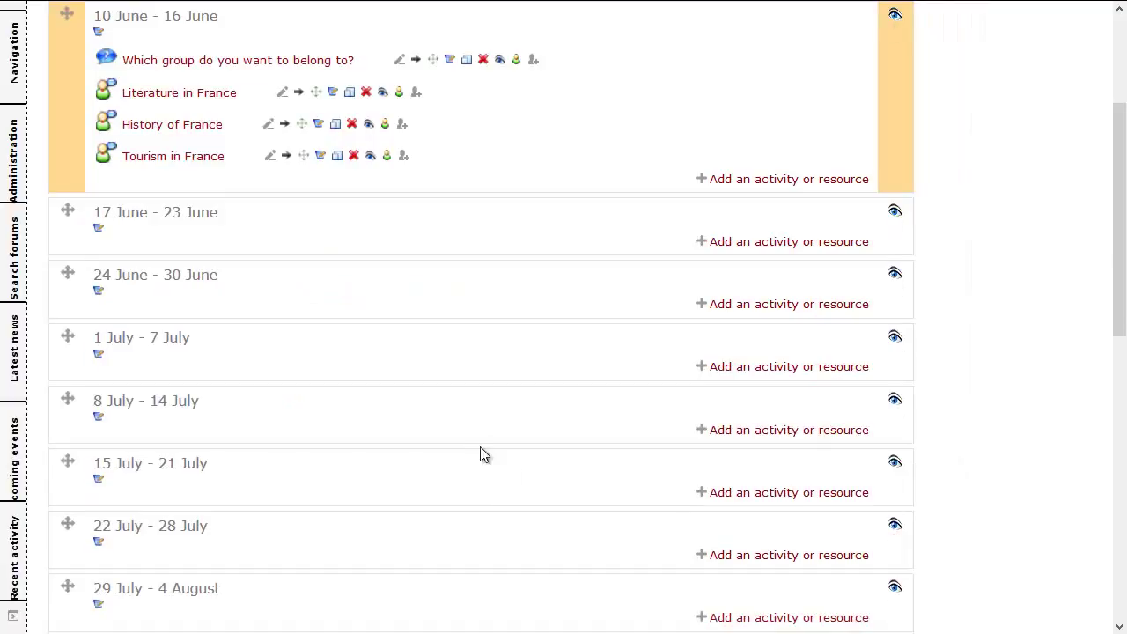
View the group choice activity and the "History of France" forum page, returning to the course stest-03-G after each.
{"action": "scroll", "coordinate": [397, 362], "scroll_direction": "up", "scroll_amount": 4}
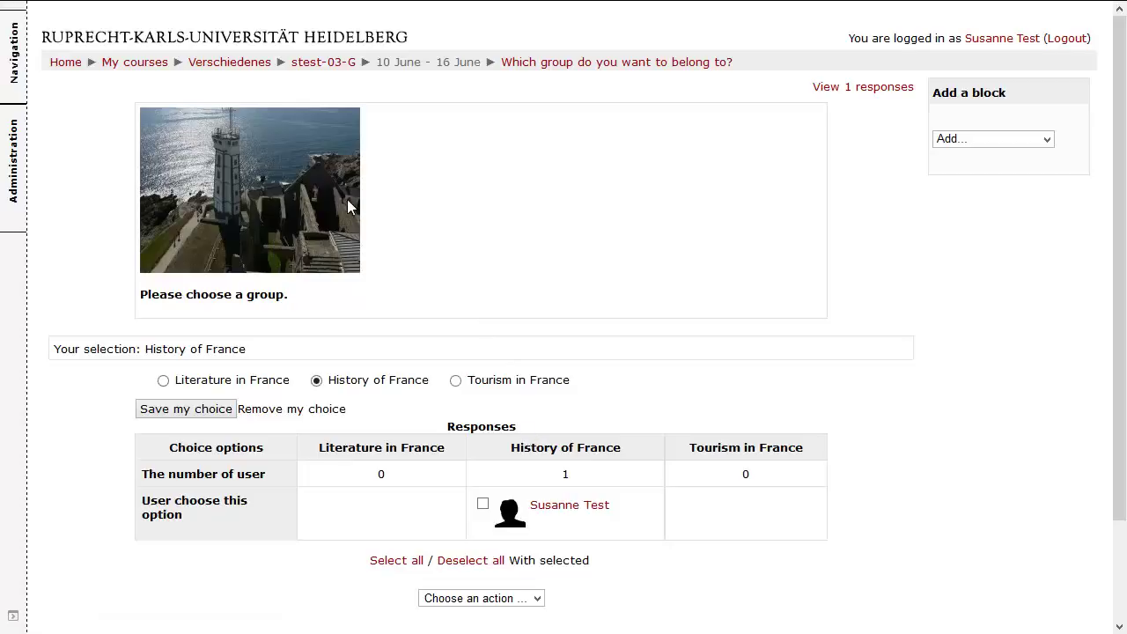
{"action": "left_click", "coordinate": [343, 76]}
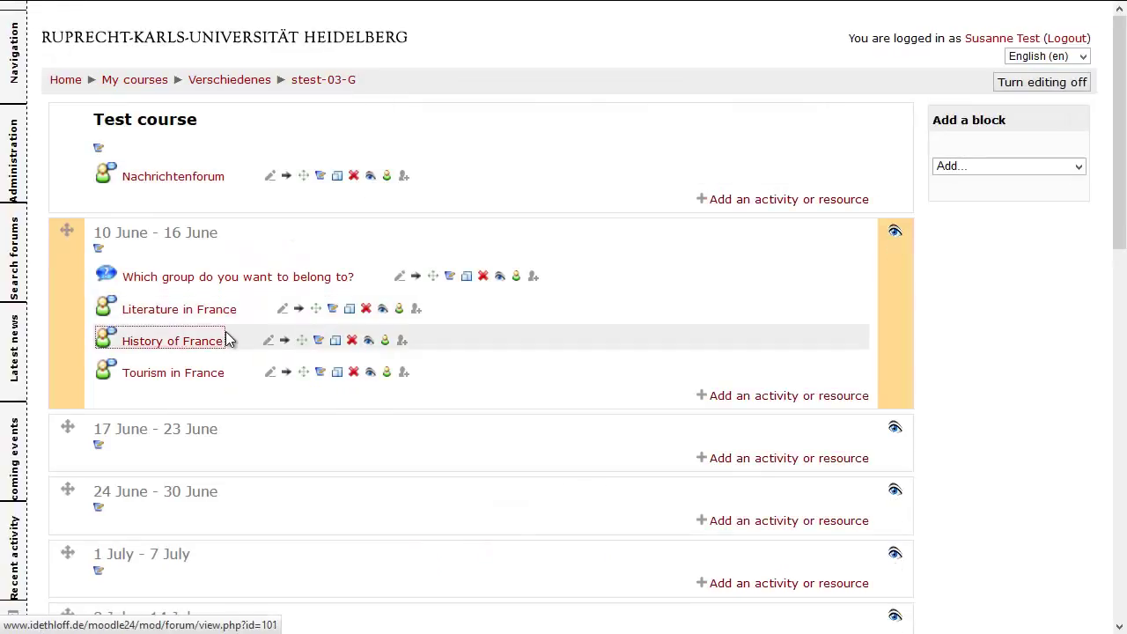
{"action": "left_click", "coordinate": [223, 336]}
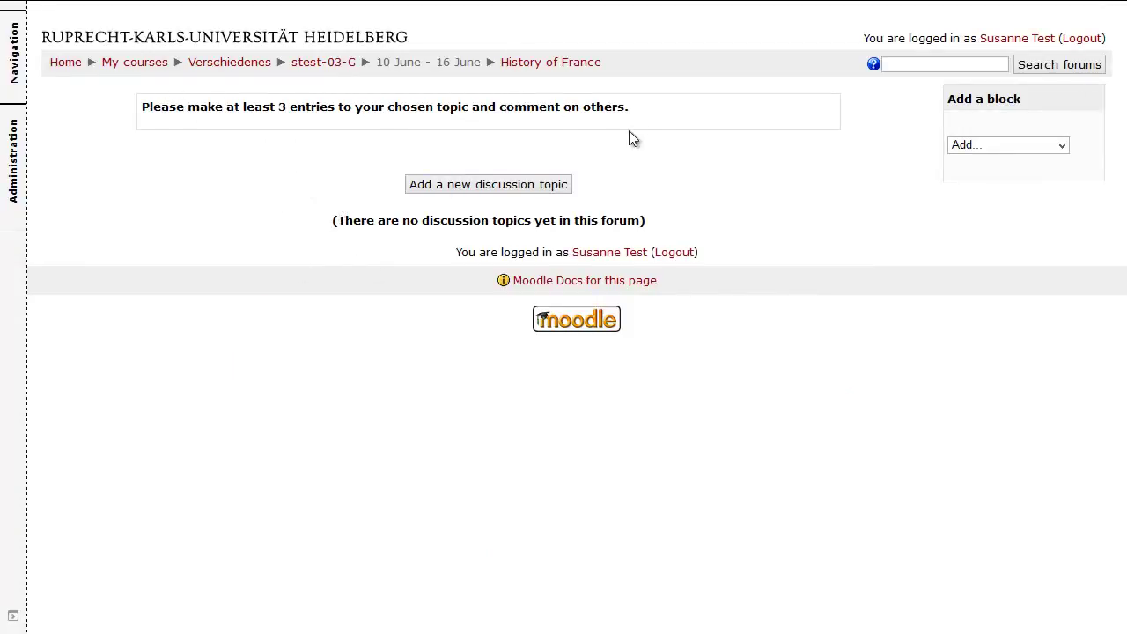
{"action": "left_click", "coordinate": [322, 62]}
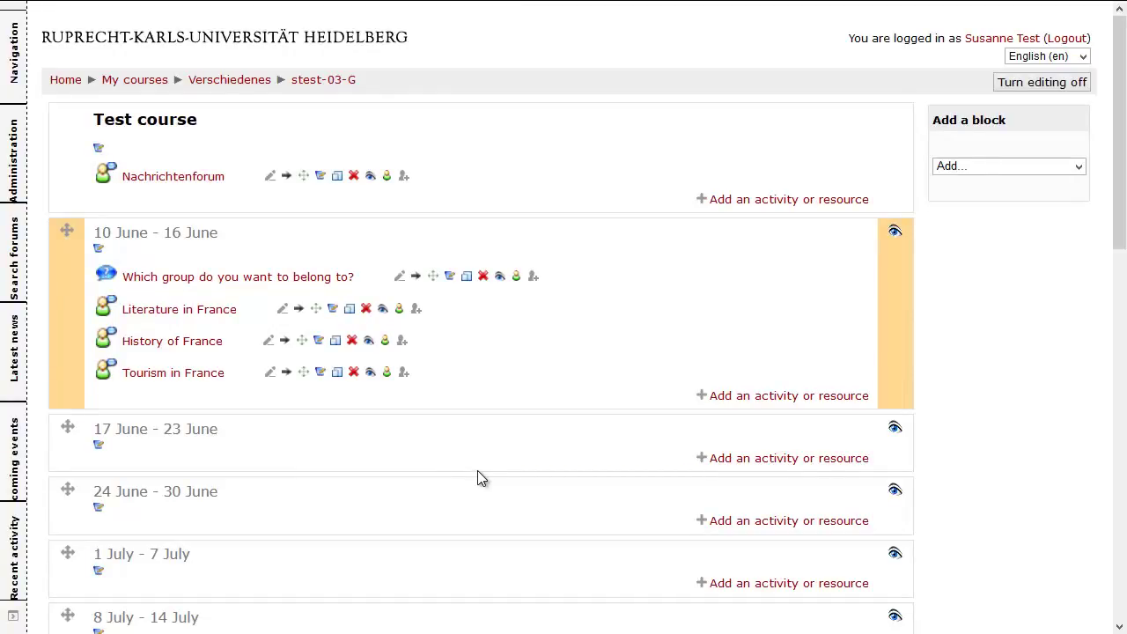
{"action": "left_click", "coordinate": [349, 309]}
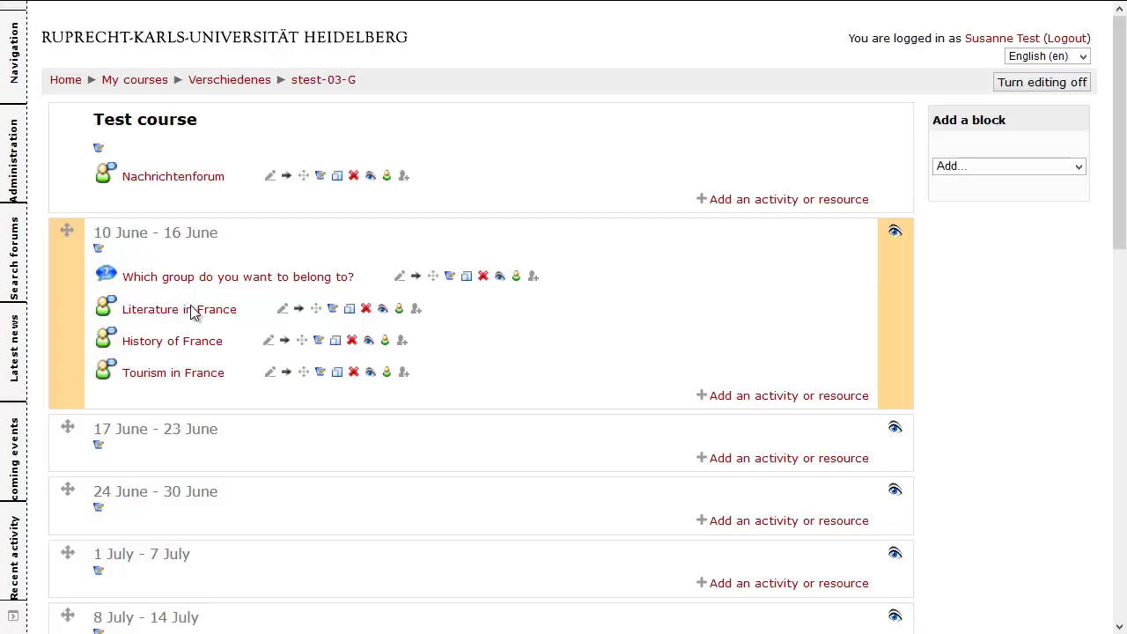
{"action": "key", "text": "alt+Tab"}
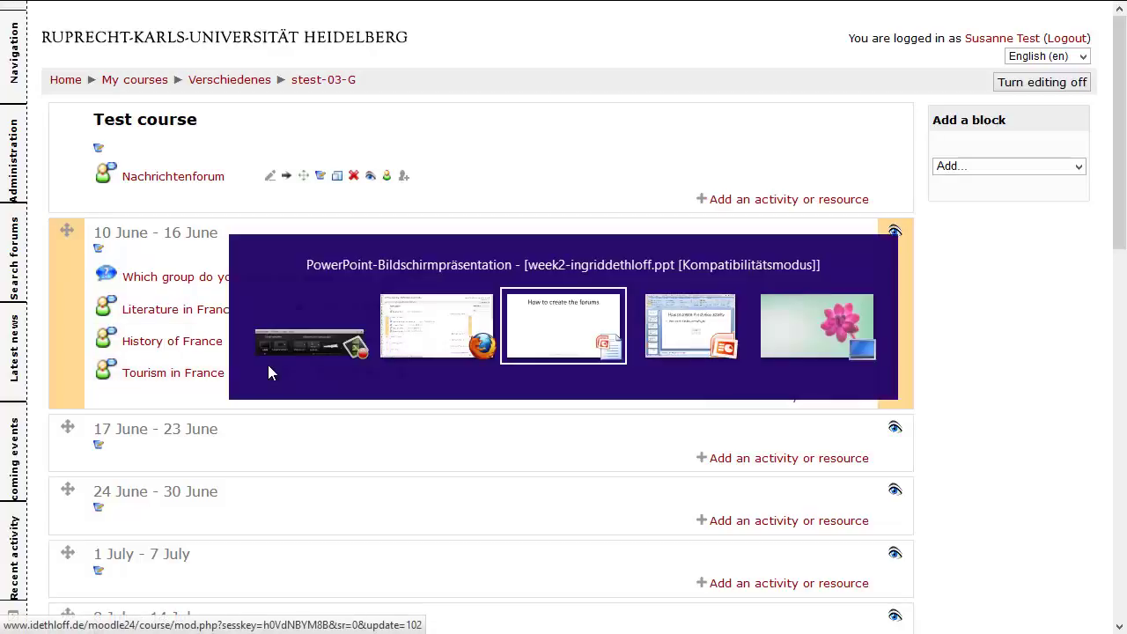
{"action": "left_click", "coordinate": [274, 364]}
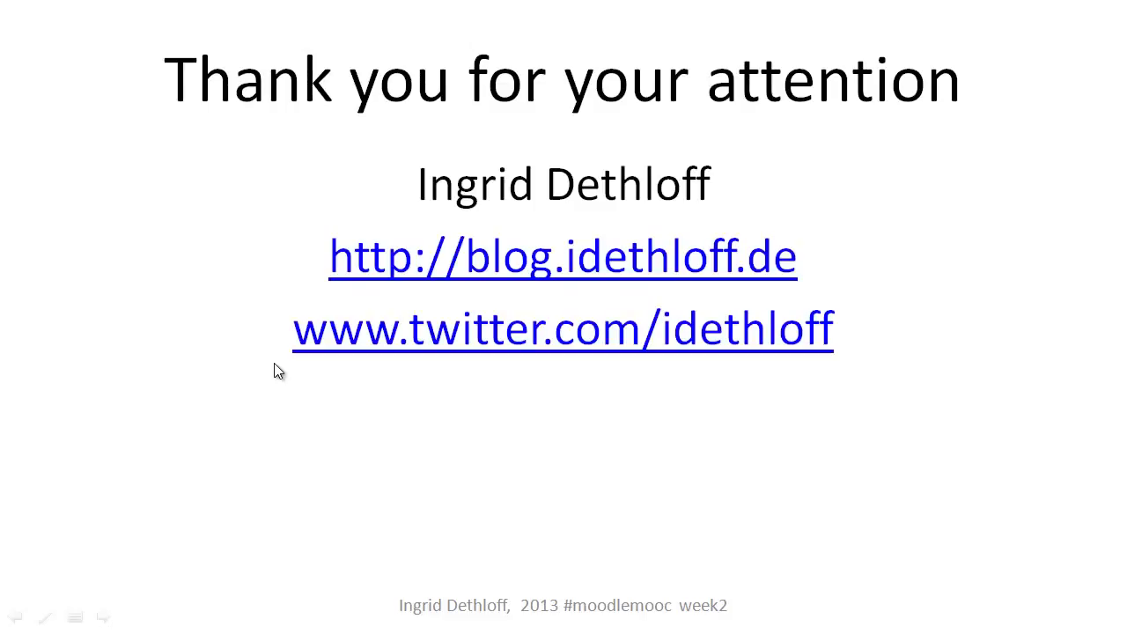